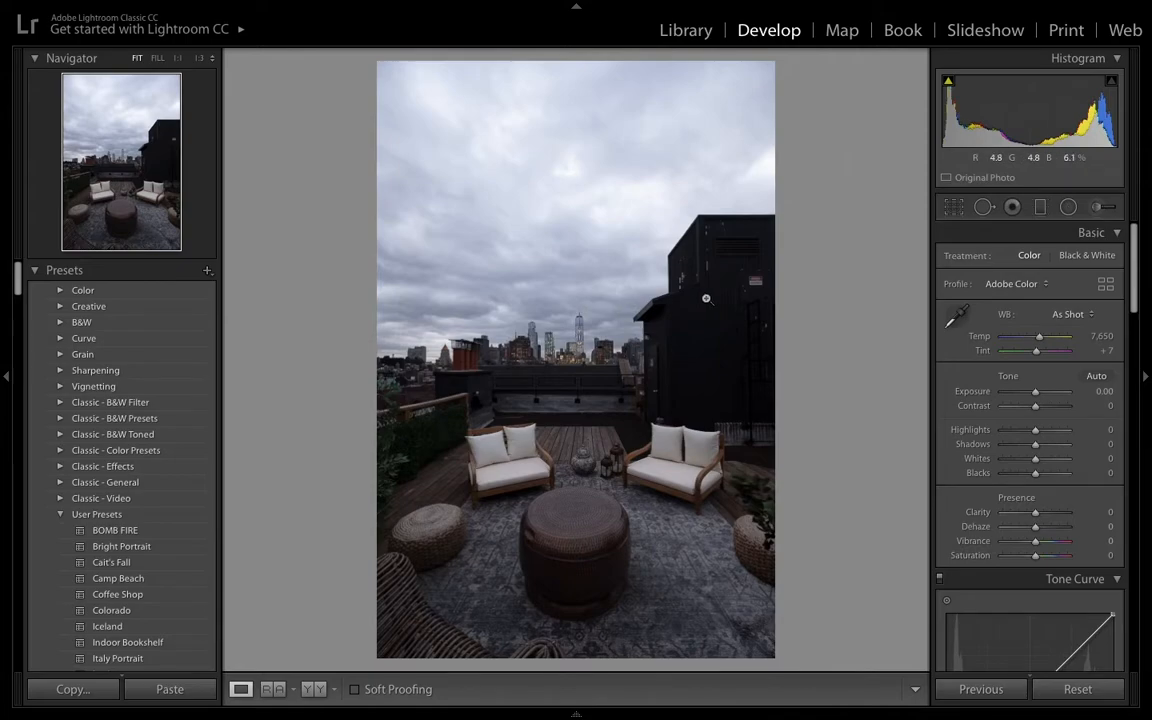
scroll(197, 397, down, 3)
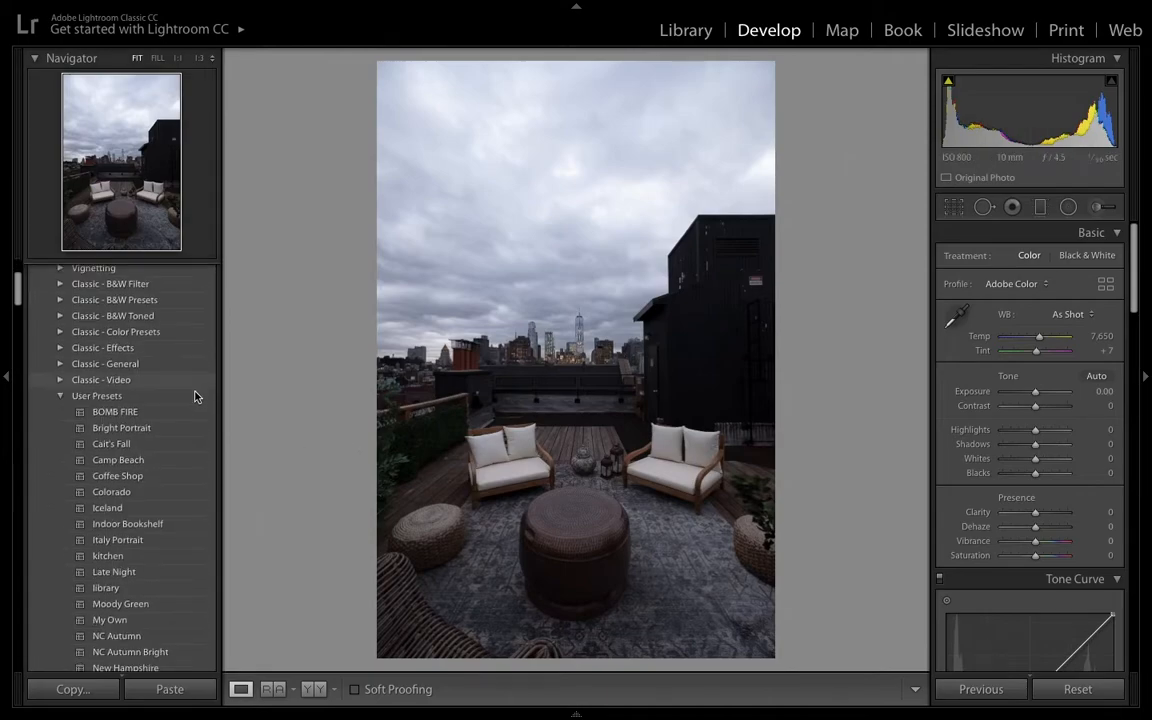
scroll(198, 381, down, 10)
scroll(198, 381, up, 15)
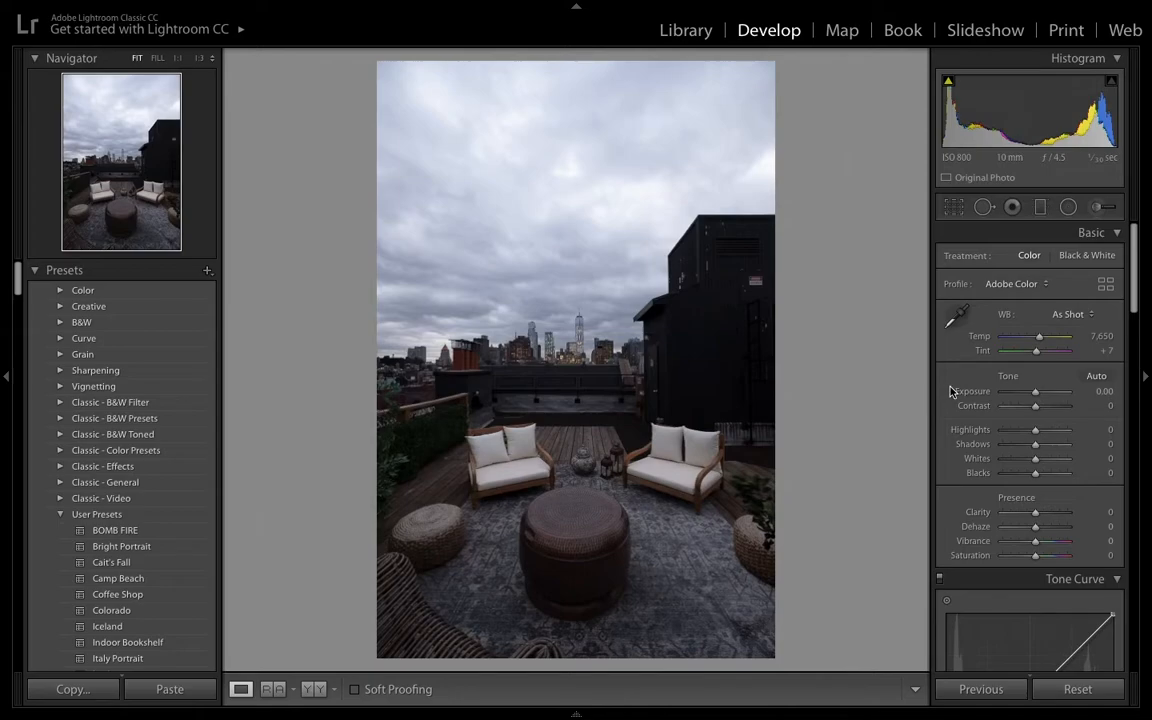
Set the photo's Highlights to -100, Shadows to +74, Whites to +35 and Blacks to -71
click(1006, 430)
drag(1006, 433, 995, 437)
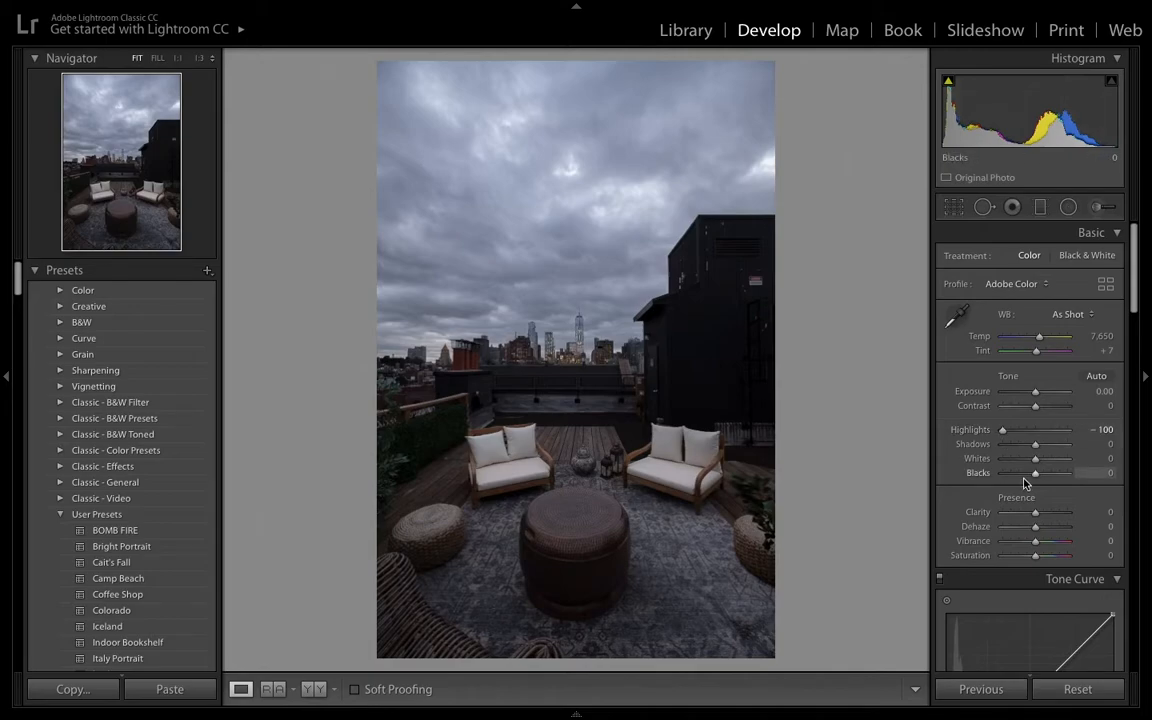
click(1018, 476)
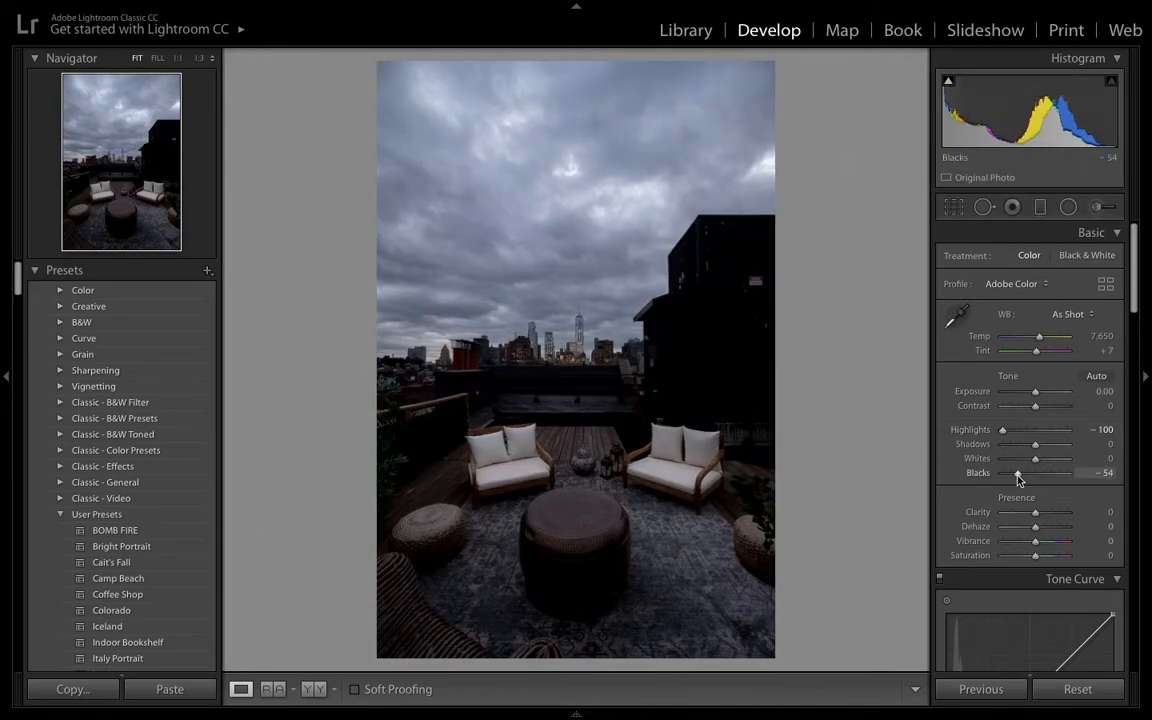
drag(1018, 479, 1016, 480)
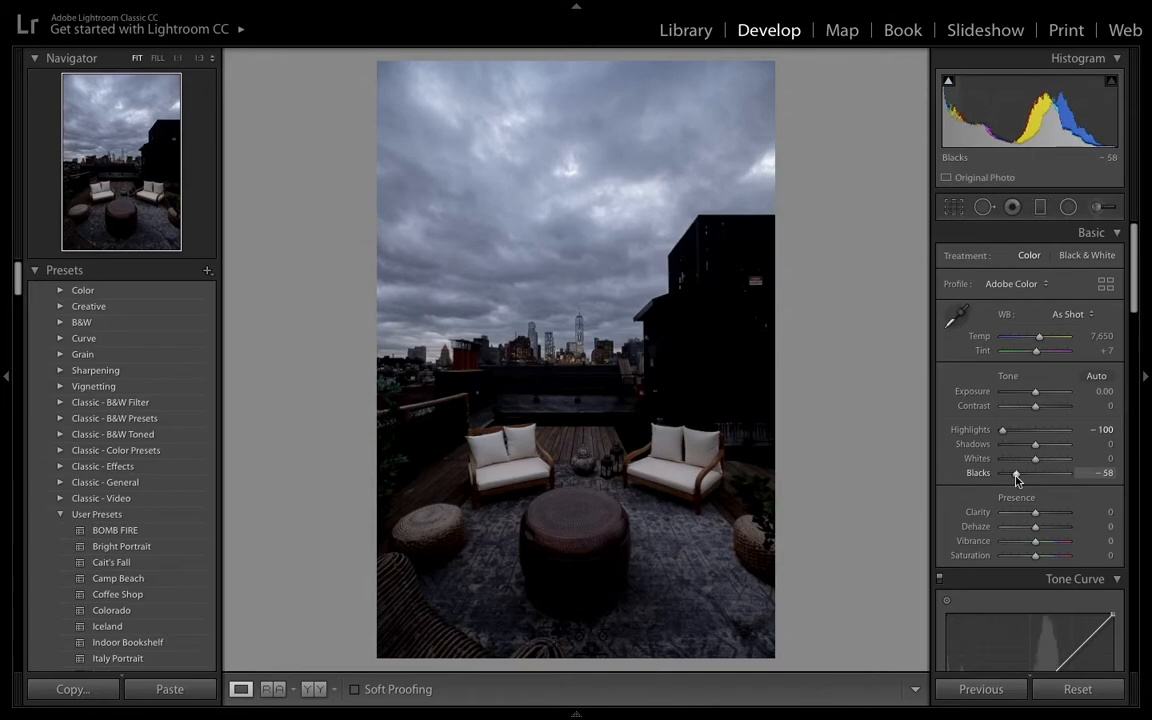
drag(1016, 480, 1047, 465)
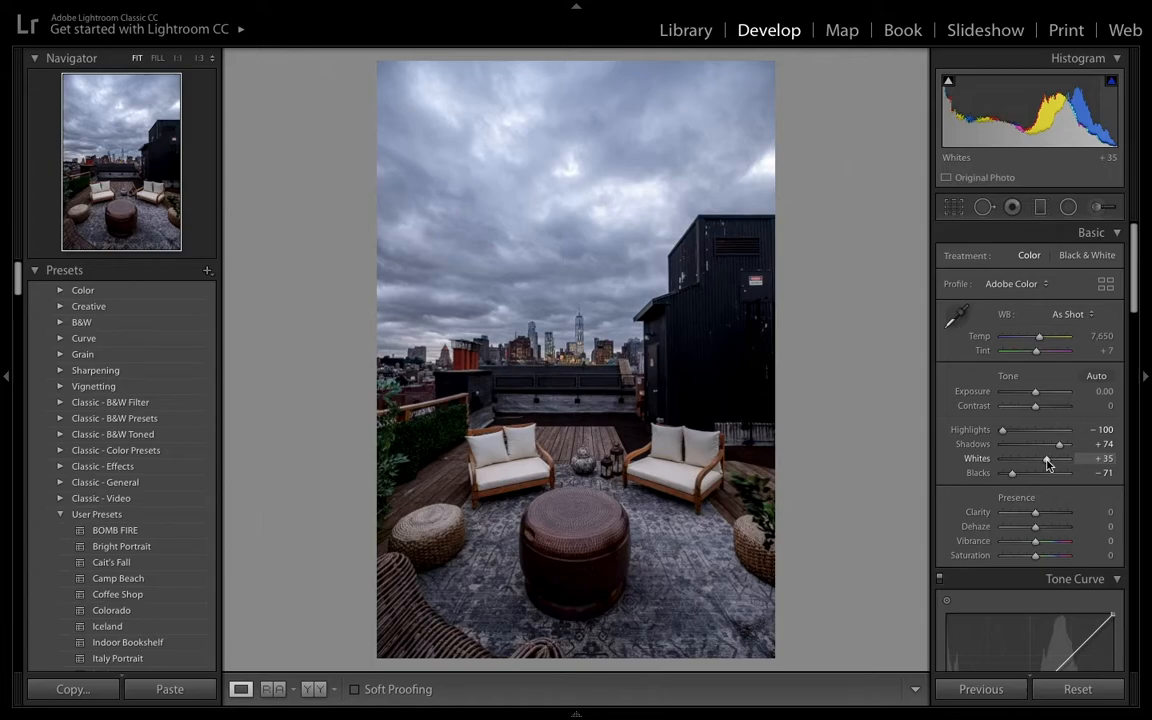
Raise the Contrast to +6 and set the white balance temperature to 8,000
drag(1035, 406, 1040, 411)
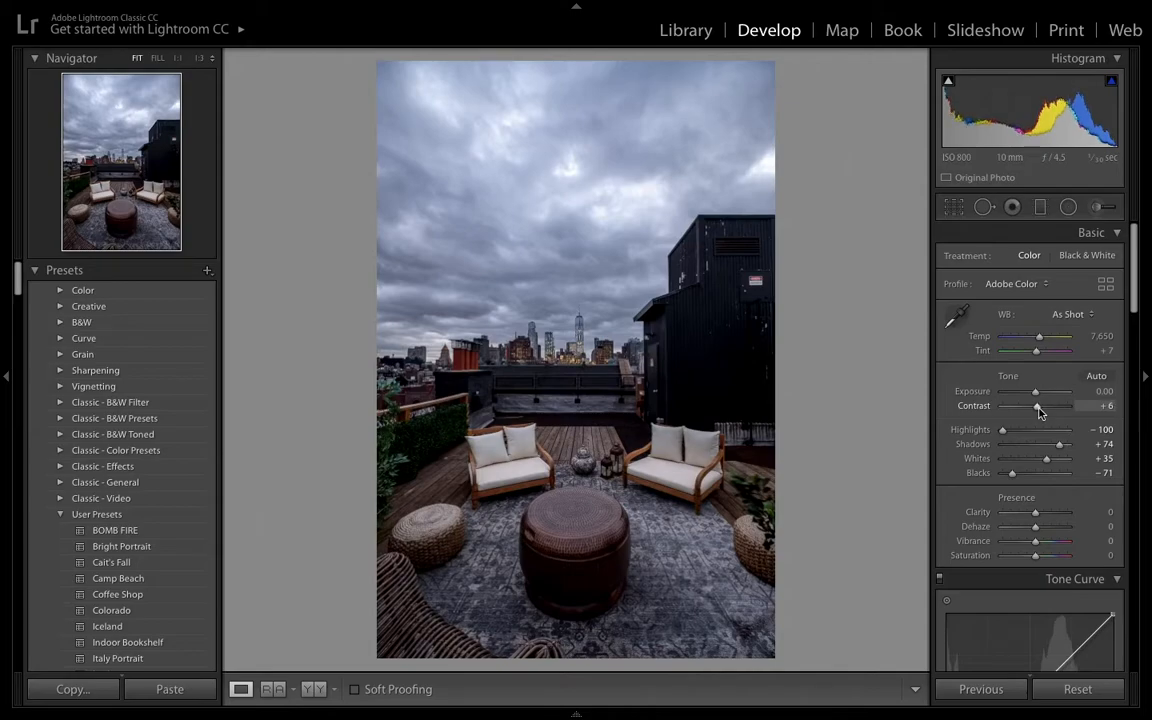
click(1101, 337)
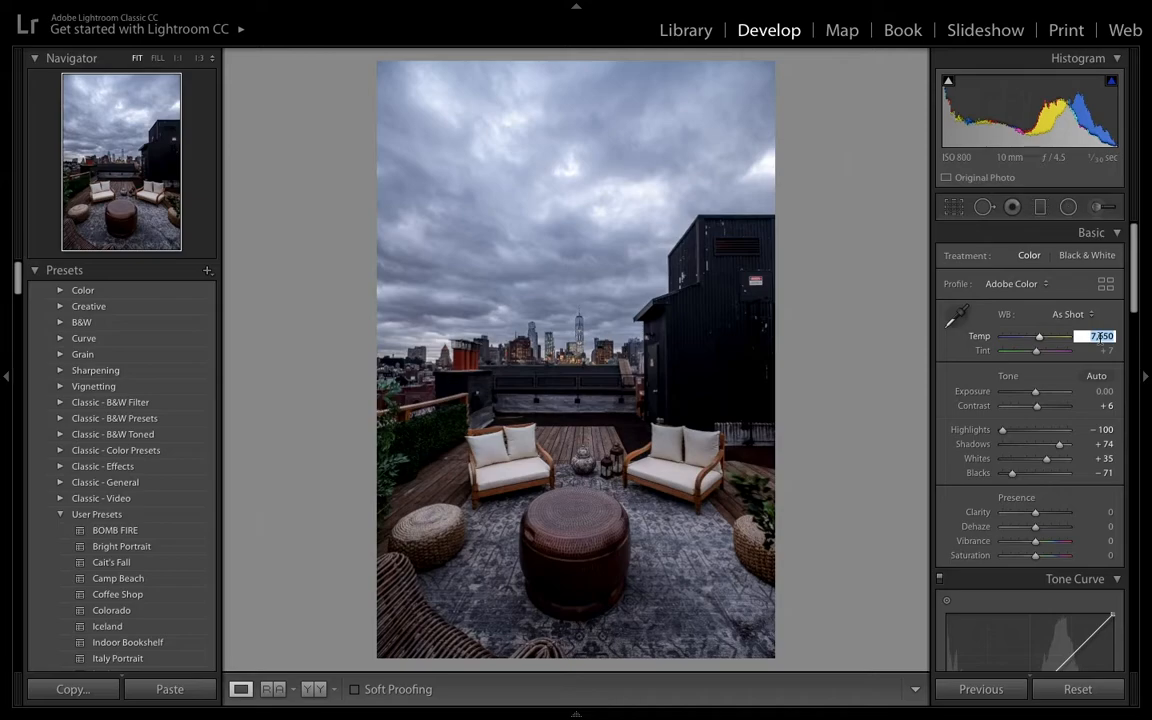
text(8000)
key(Return)
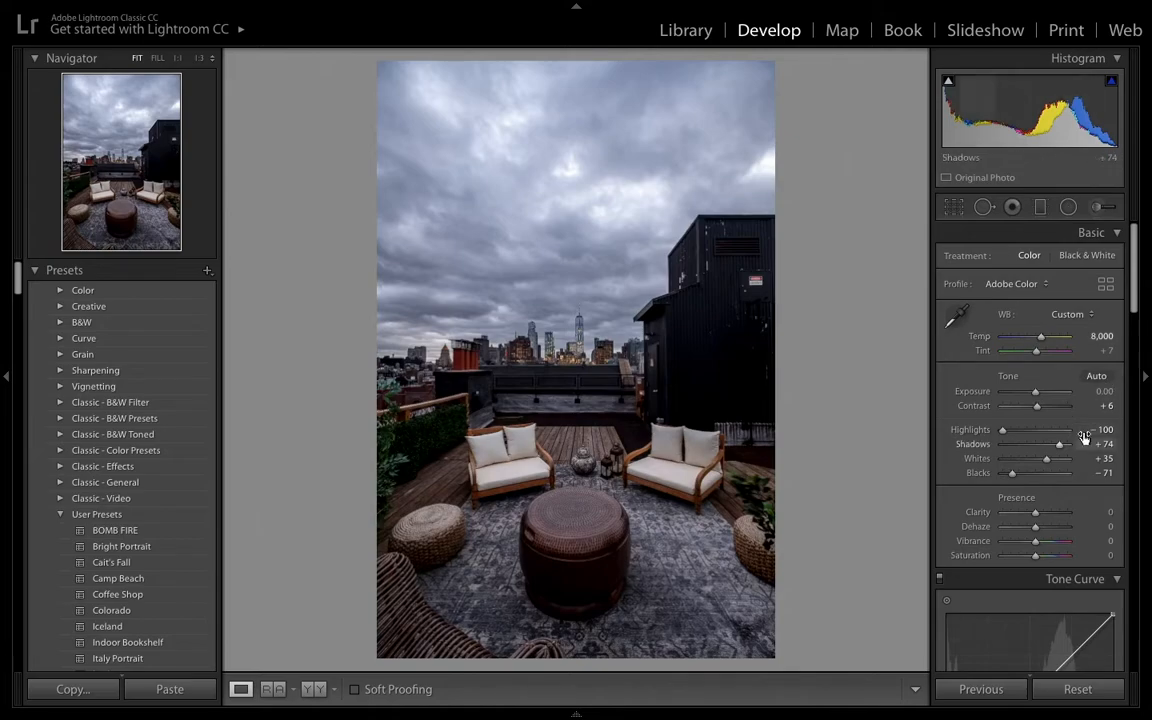
Fade the blacks on the RGB tone curve: anchor the midpoint and lower quarter, and raise the black point to about 9.4%
scroll(1084, 438, down, 4)
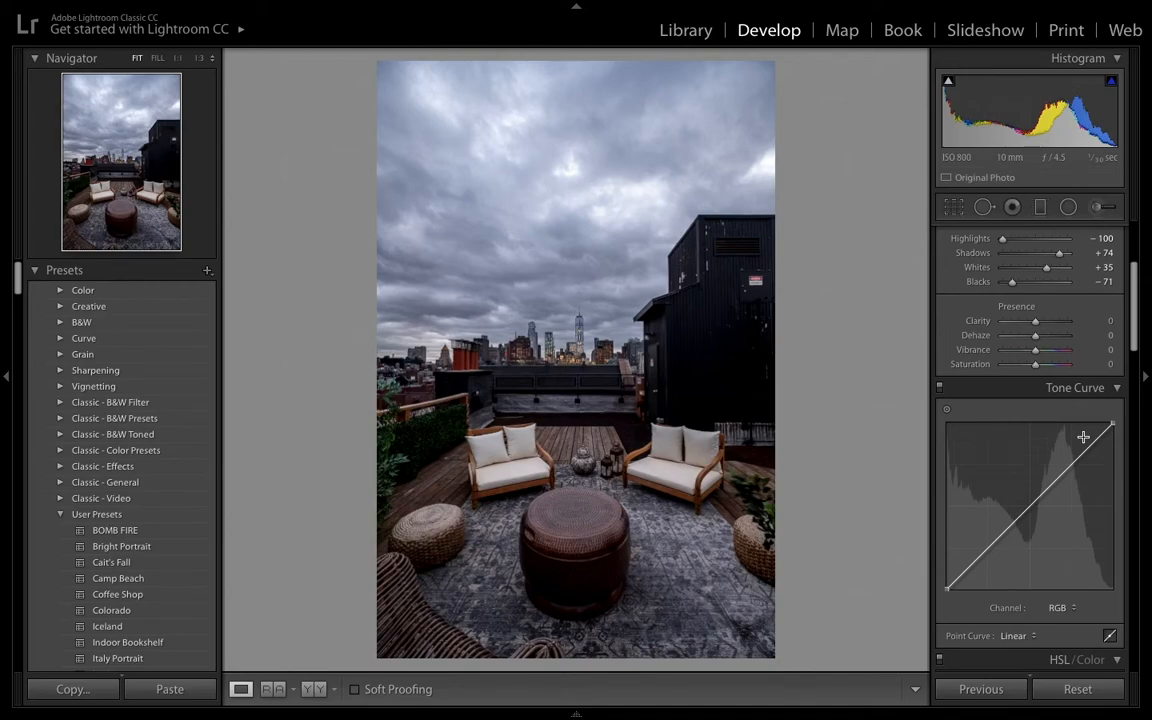
scroll(1083, 437, down, 2)
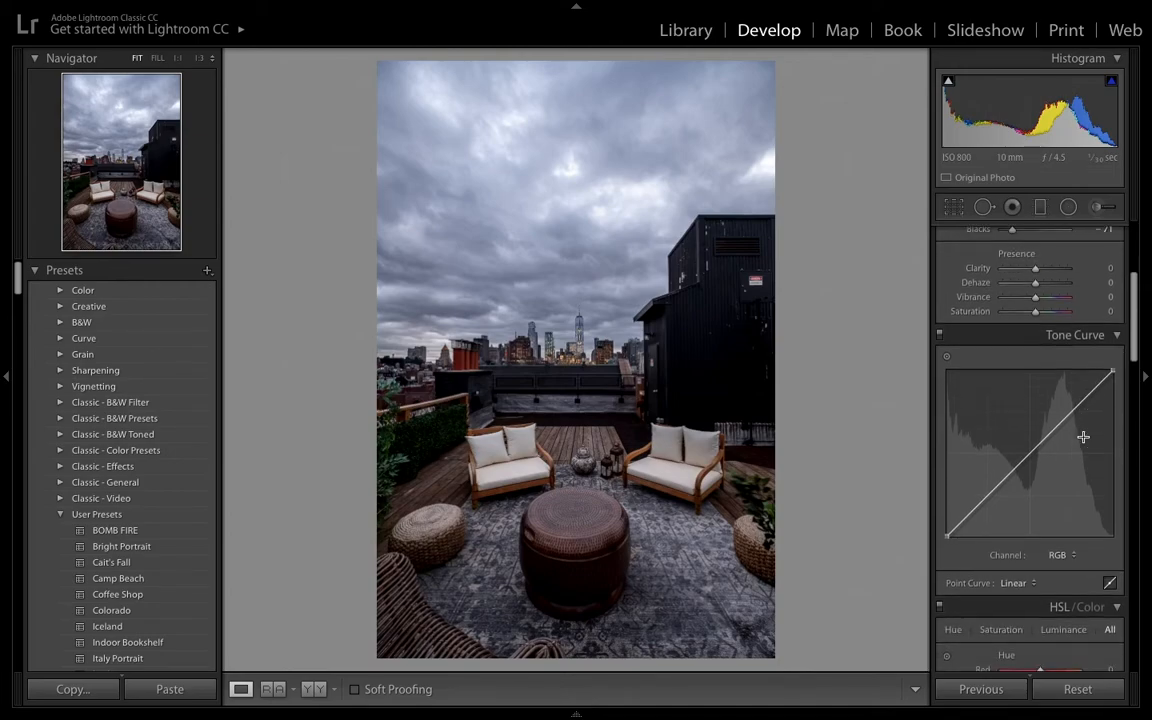
click(1030, 454)
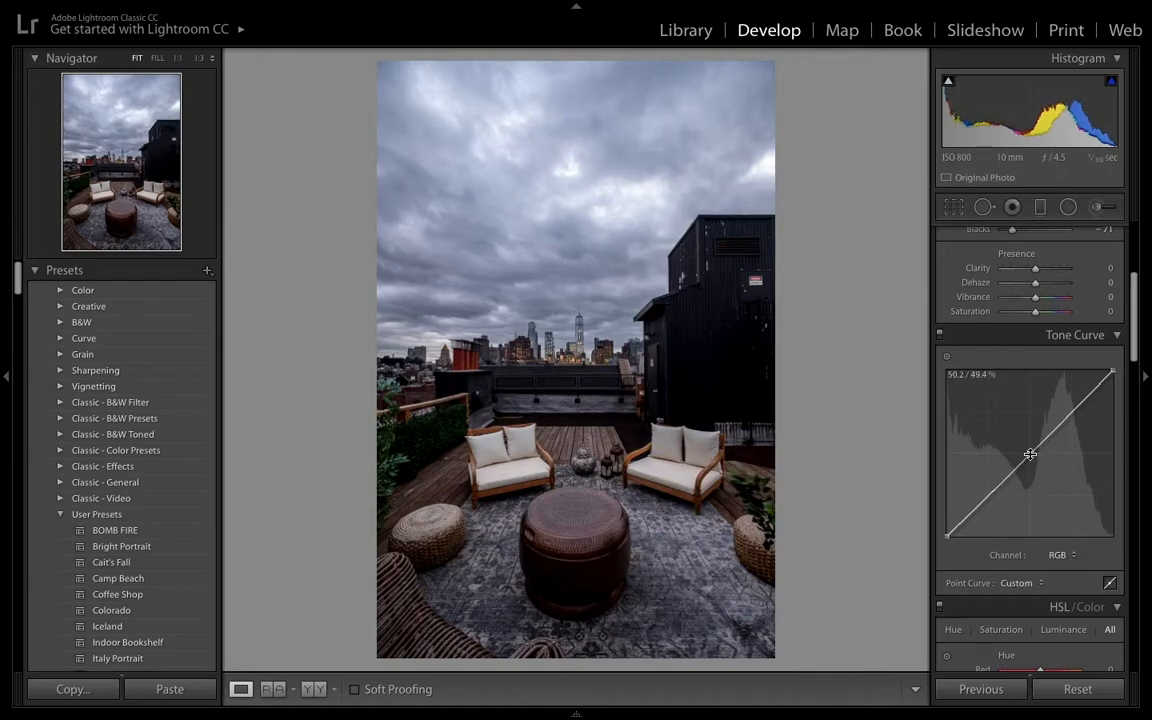
click(986, 496)
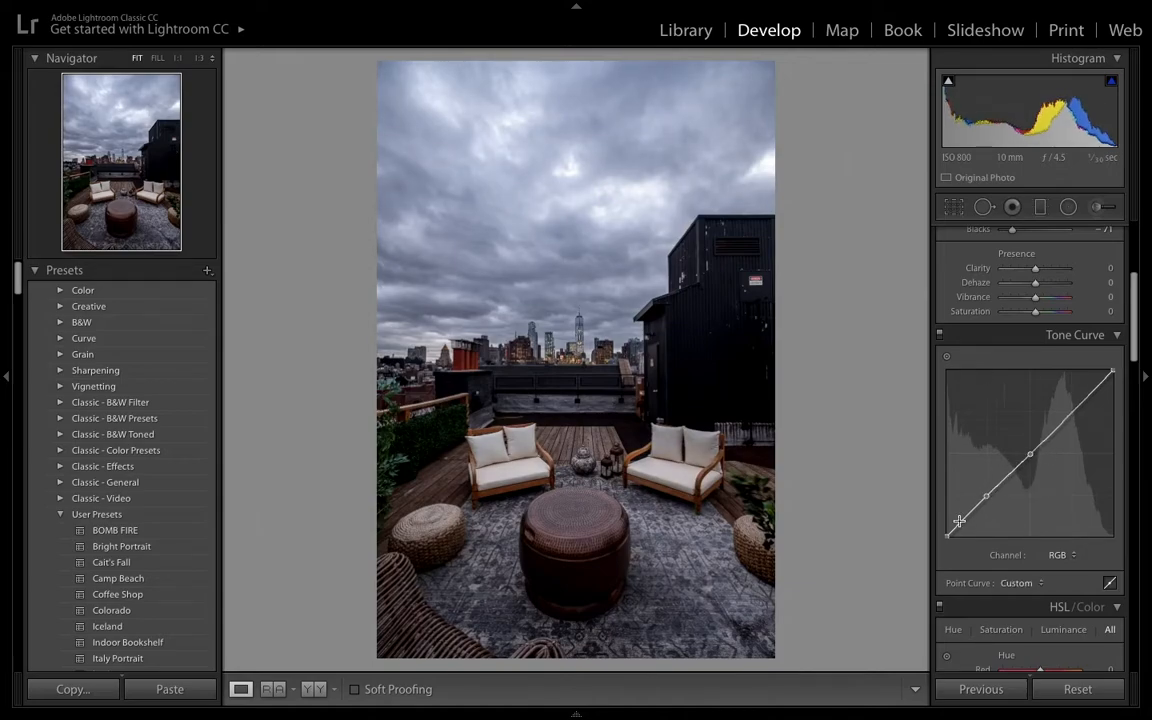
mouse_move(945, 534)
mouse_down()
mouse_move(928, 496)
mouse_move(925, 514)
mouse_move(918, 506)
mouse_move(915, 527)
mouse_move(944, 521)
mouse_up()
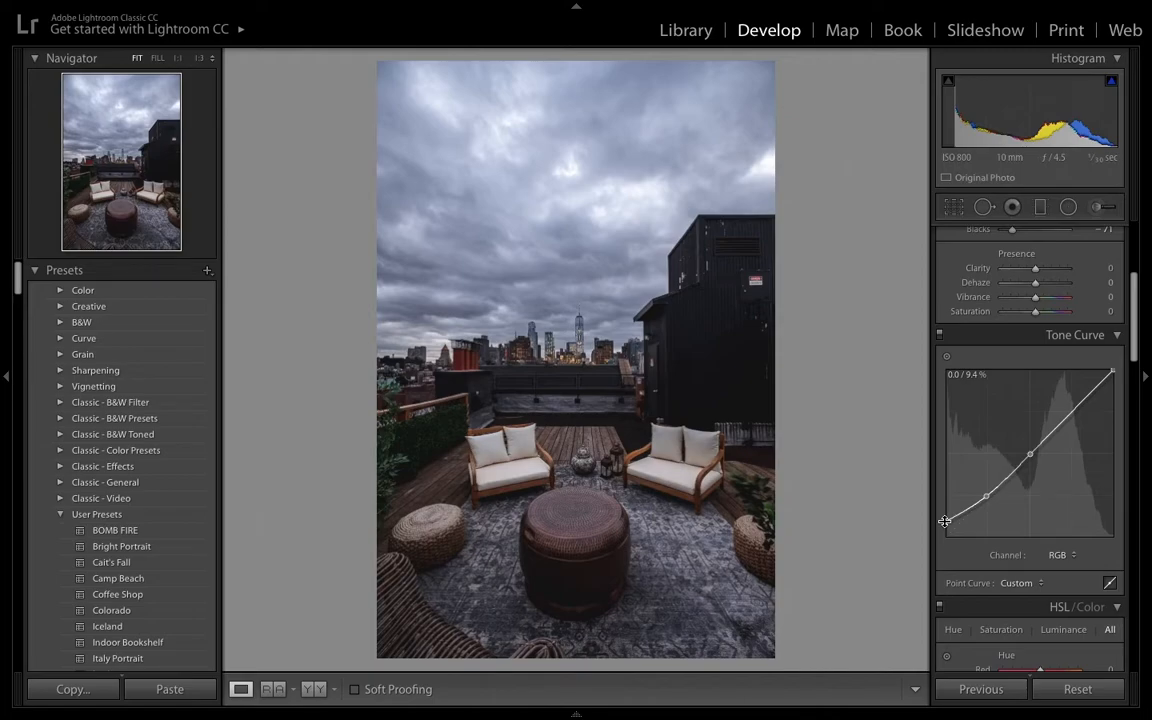
drag(944, 521, 944, 521)
Set the Sharpening amount to 15
scroll(1025, 583, down, 5)
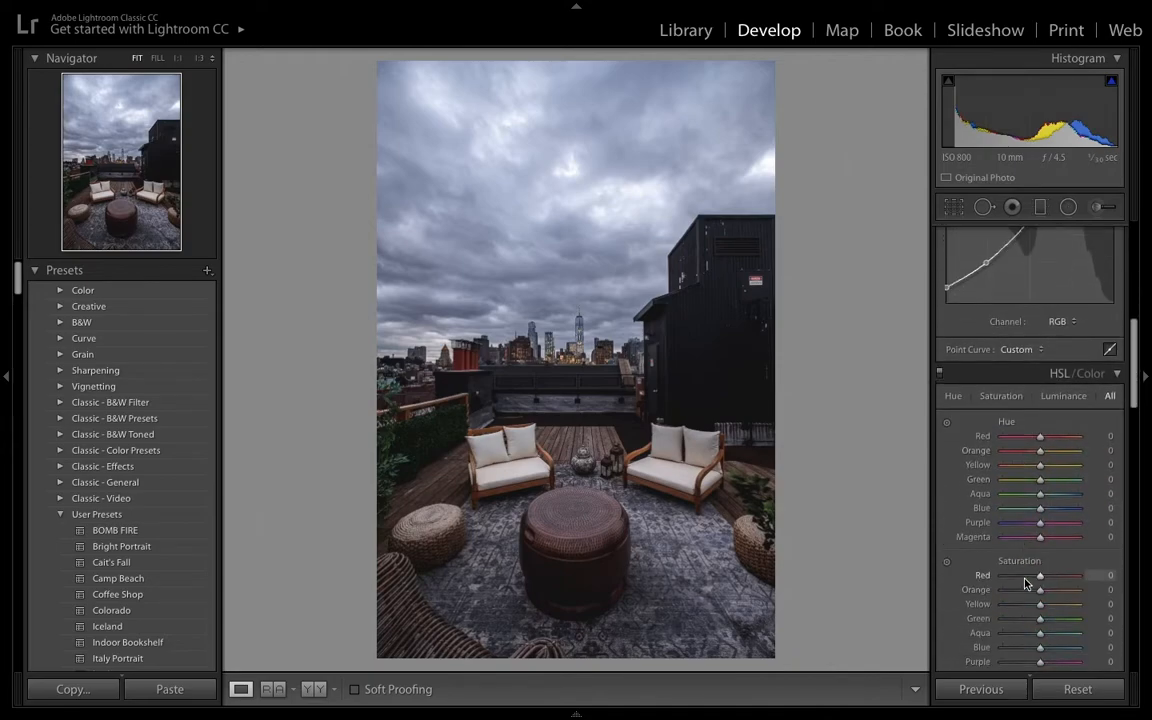
scroll(1025, 583, down, 1)
scroll(1025, 583, down, 3)
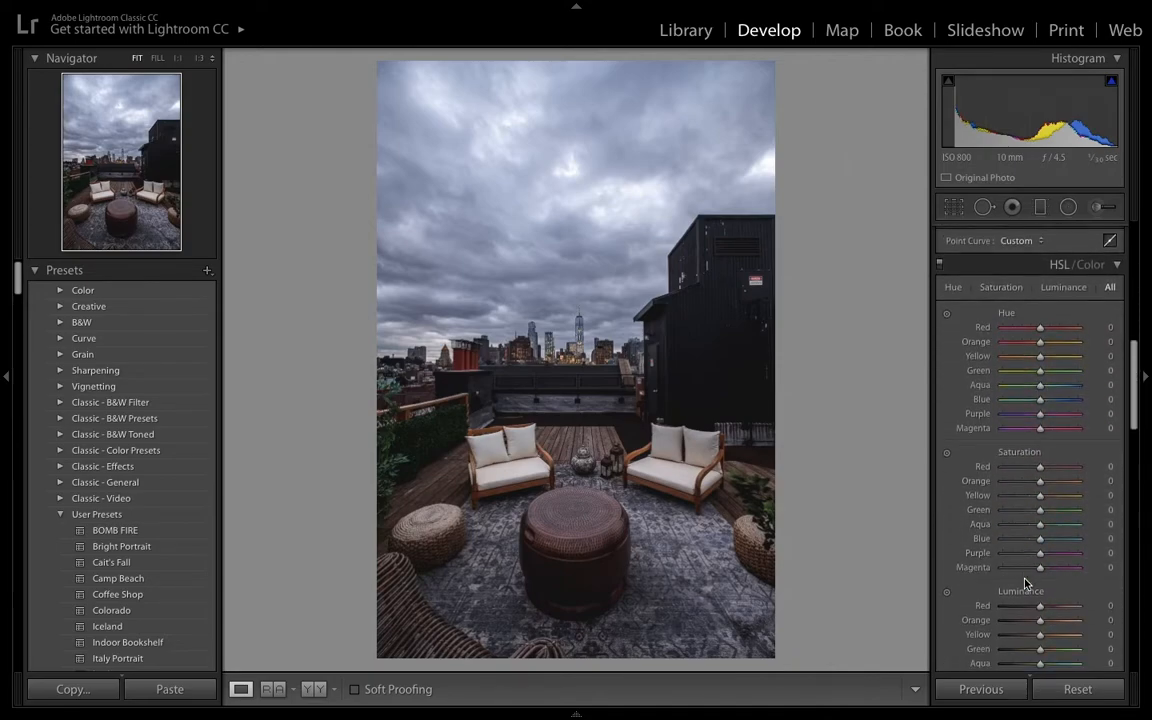
scroll(1025, 583, down, 4)
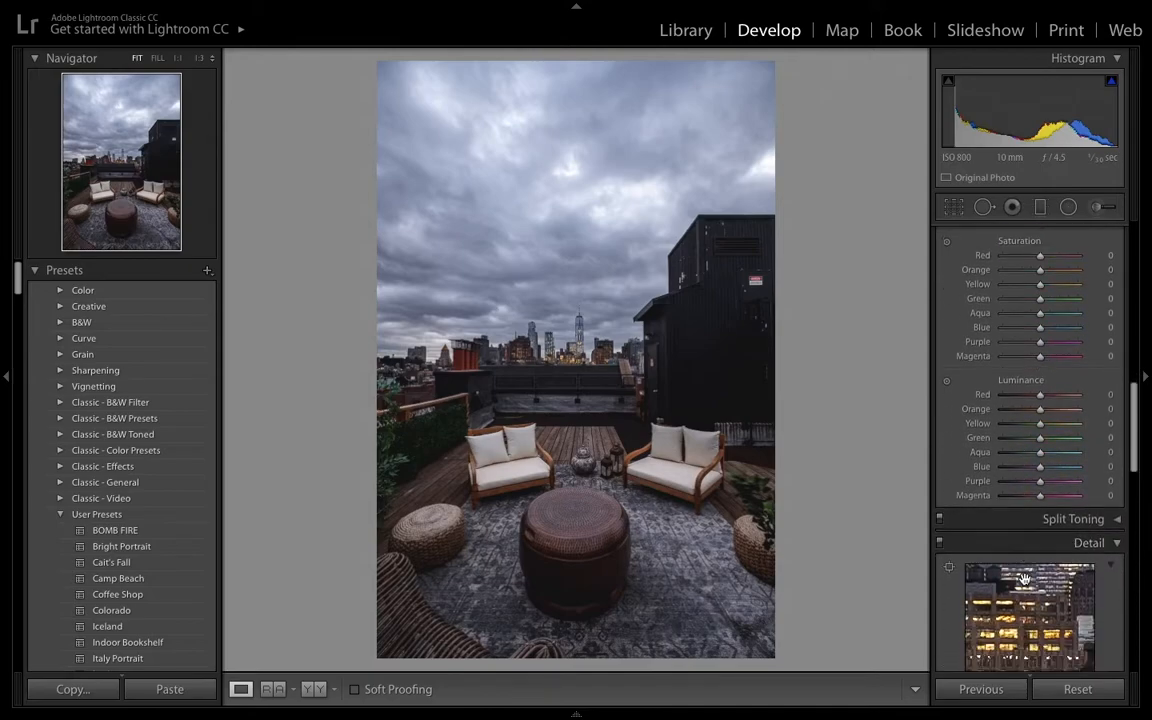
scroll(1025, 580, down, 4)
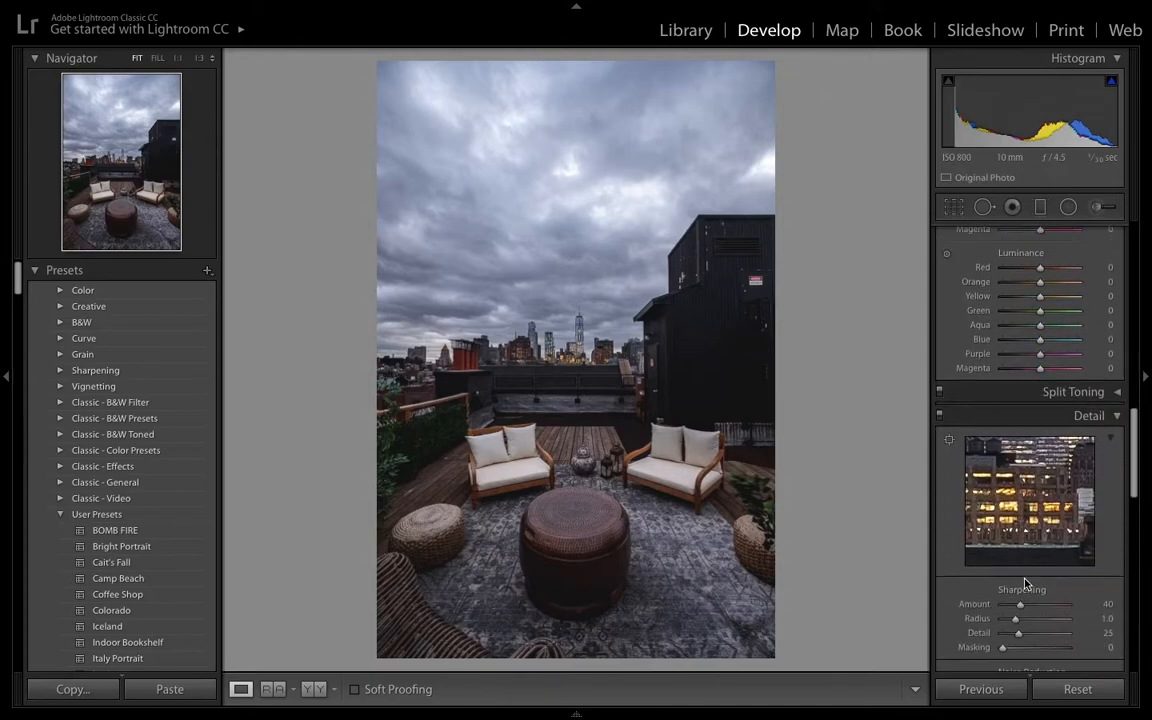
scroll(1025, 583, down, 2)
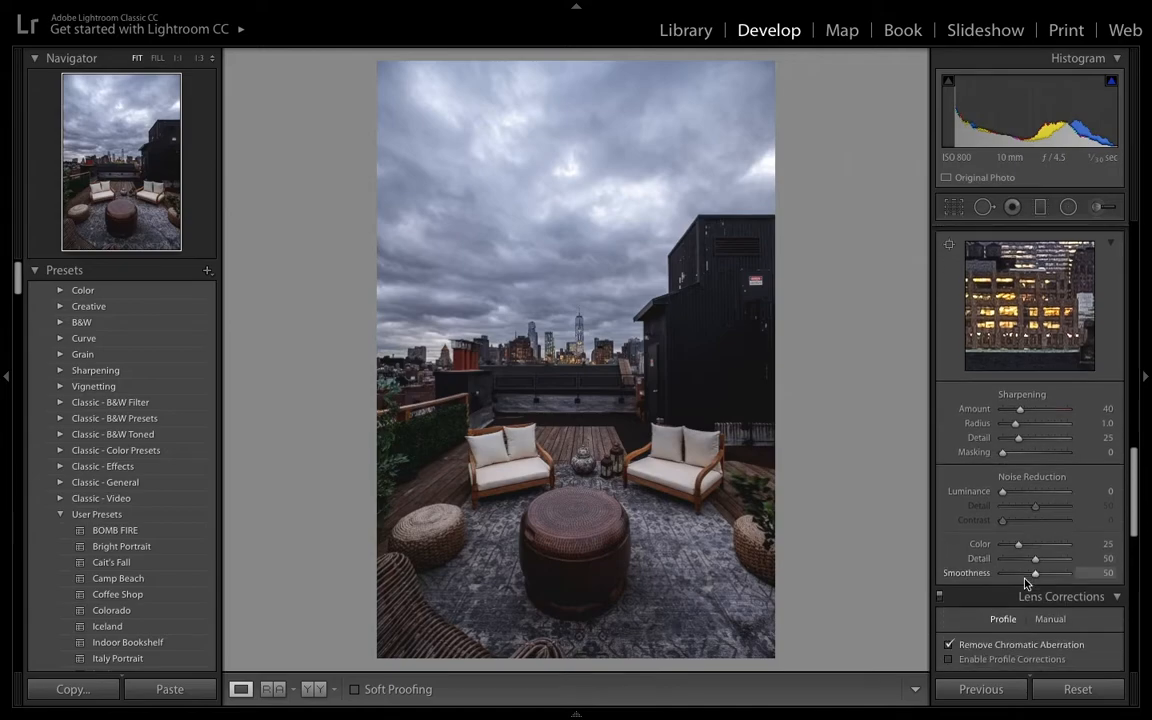
click(1107, 409)
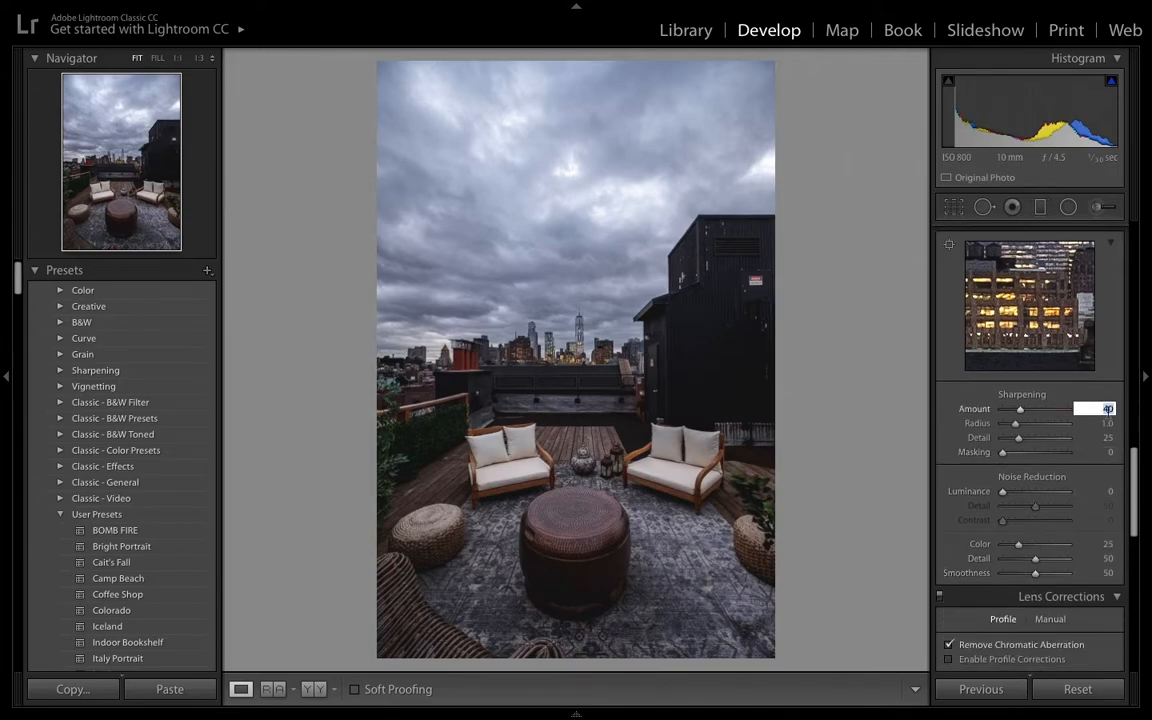
text(15)
key(Return)
Add a subtle dark post-crop vignette with an amount of -10
scroll(1031, 495, down, 3)
scroll(1033, 500, down, 2)
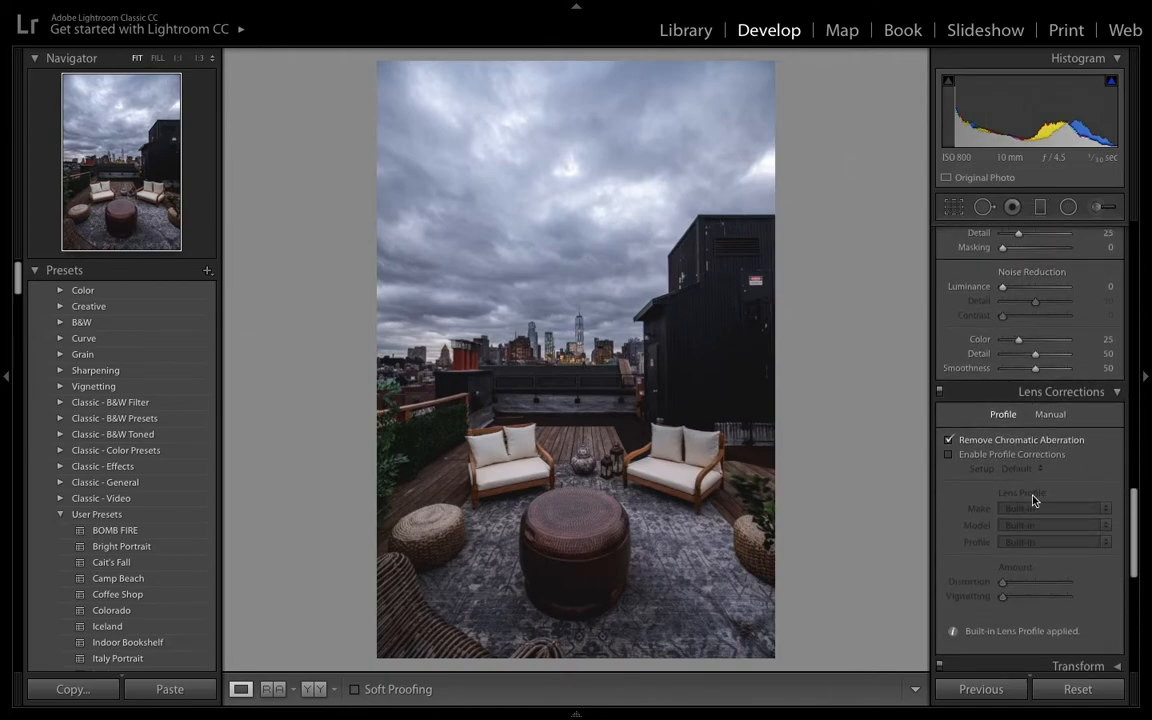
scroll(1033, 500, down, 8)
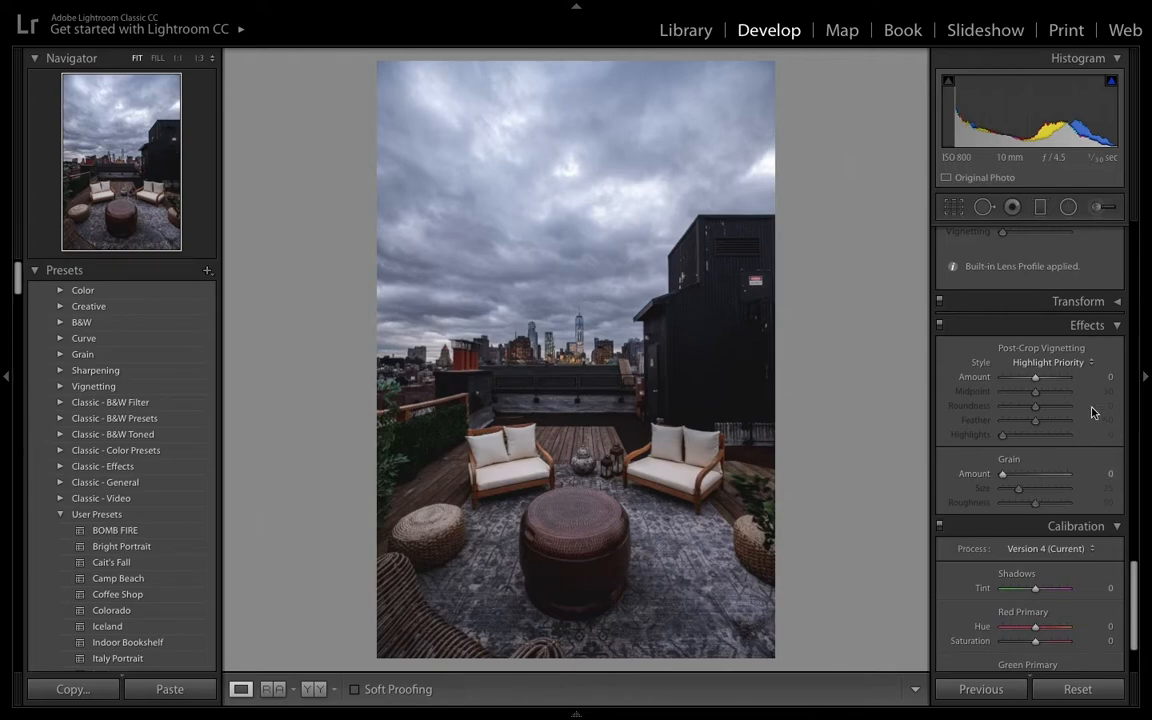
click(1110, 376)
text(-10)
key(Return)
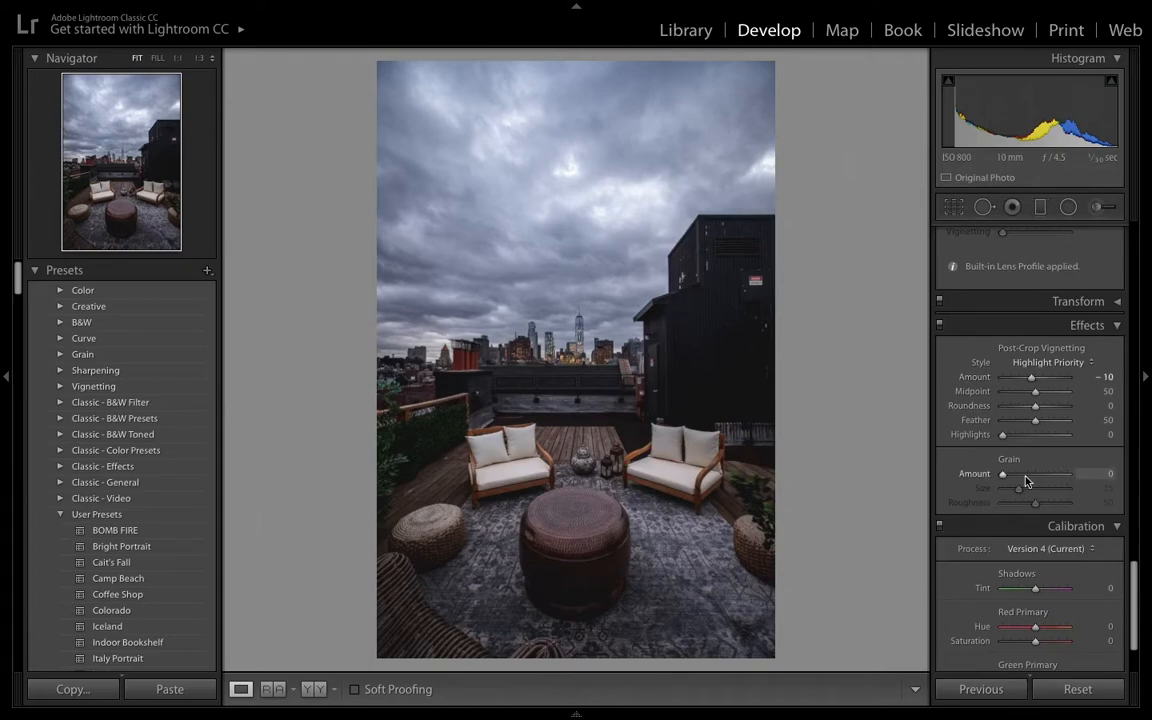
In the camera calibration, set the Blue Primary hue to -42 and its saturation to +75
scroll(1025, 482, down, 3)
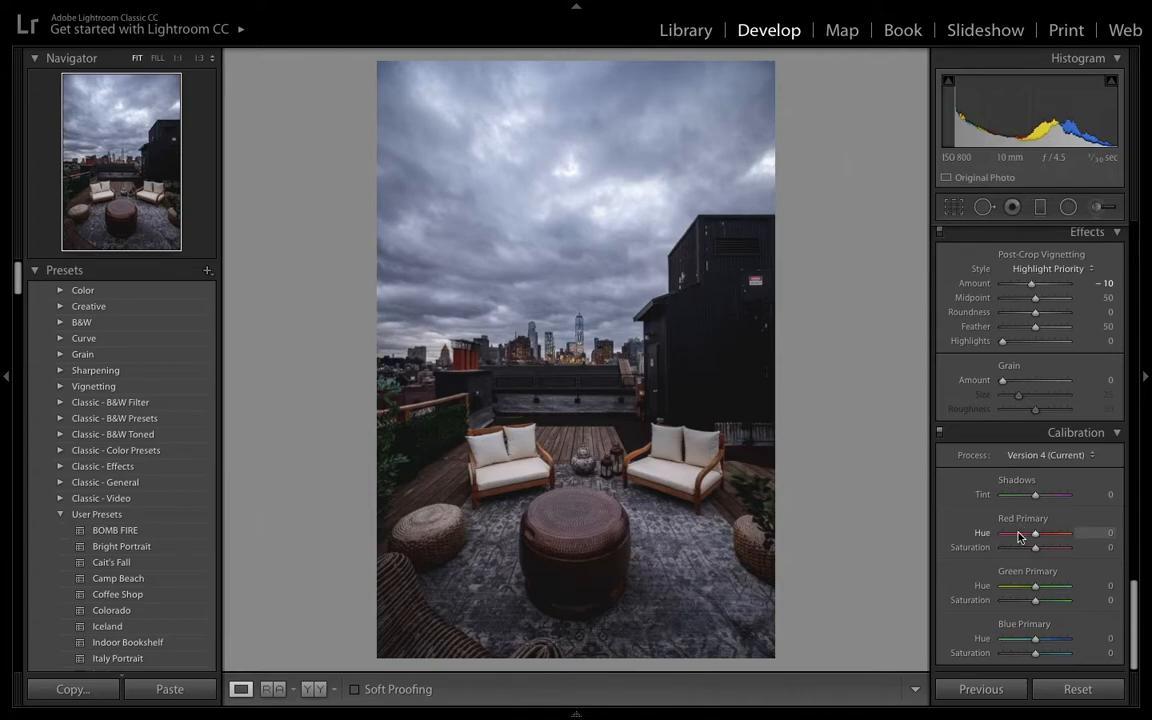
click(1017, 641)
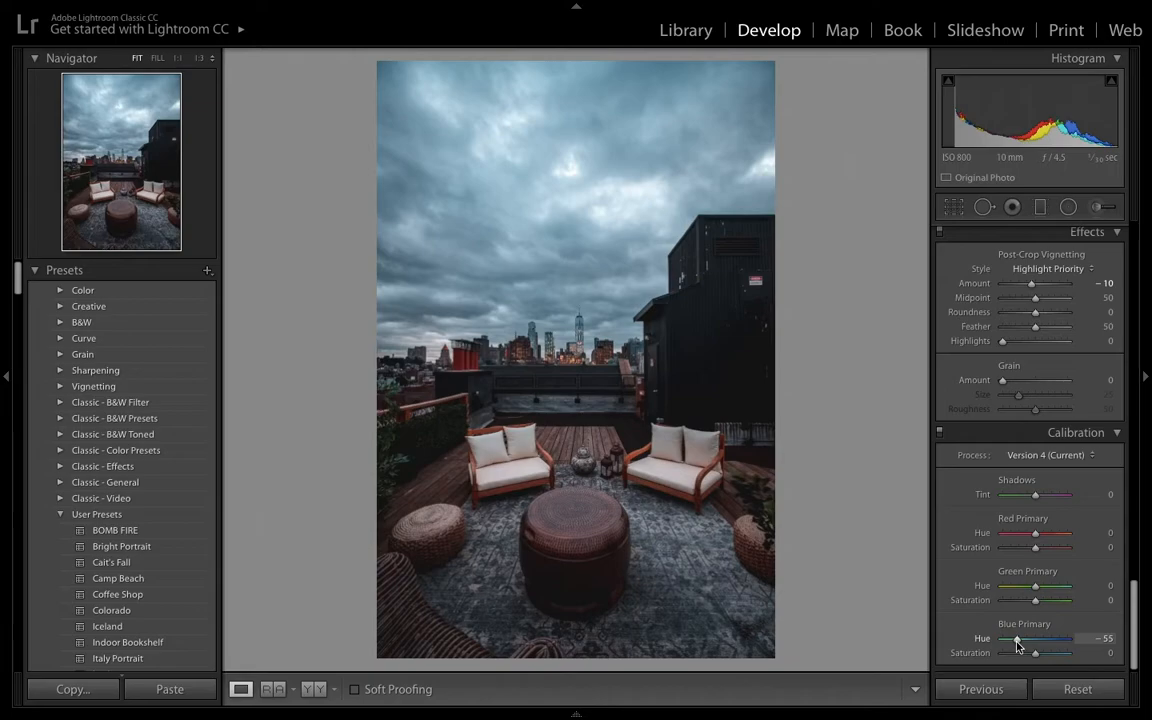
drag(1017, 644, 1058, 655)
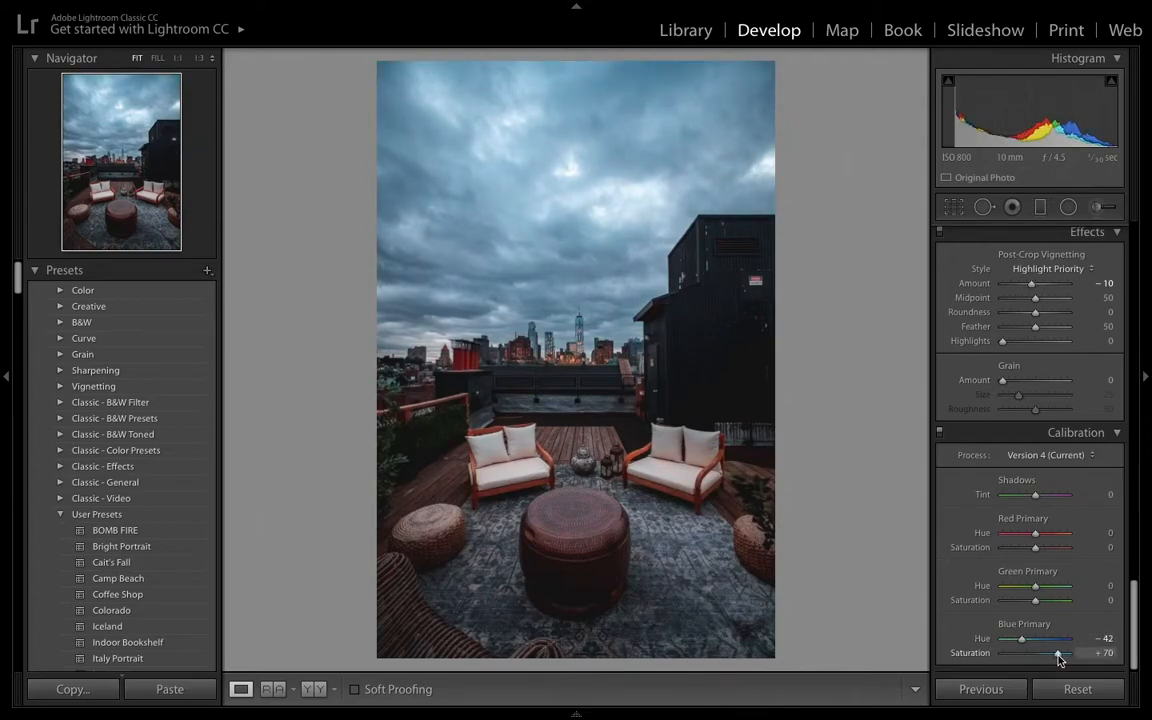
mouse_move(1058, 660)
mouse_down()
mouse_move(1088, 660)
mouse_move(1062, 663)
mouse_up()
Set the Red Primary calibration hue to +62 and reset the Red Primary saturation to its default
click(1060, 535)
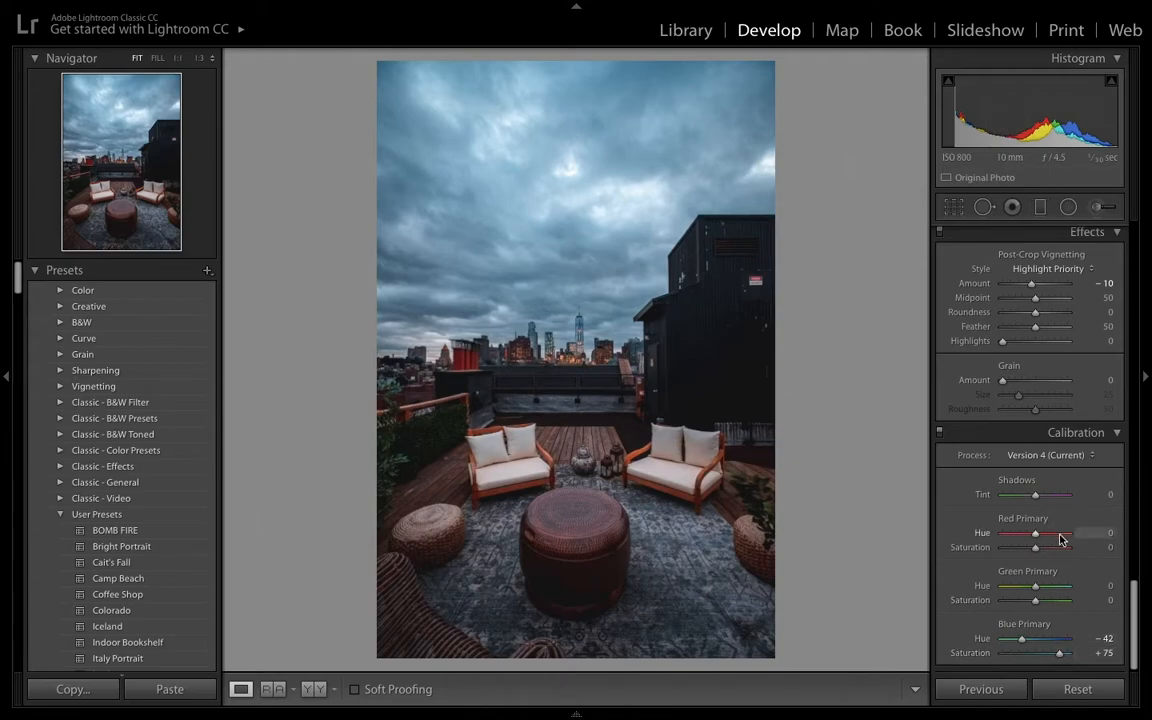
drag(1061, 538, 1056, 538)
click(1060, 548)
double_click(1060, 549)
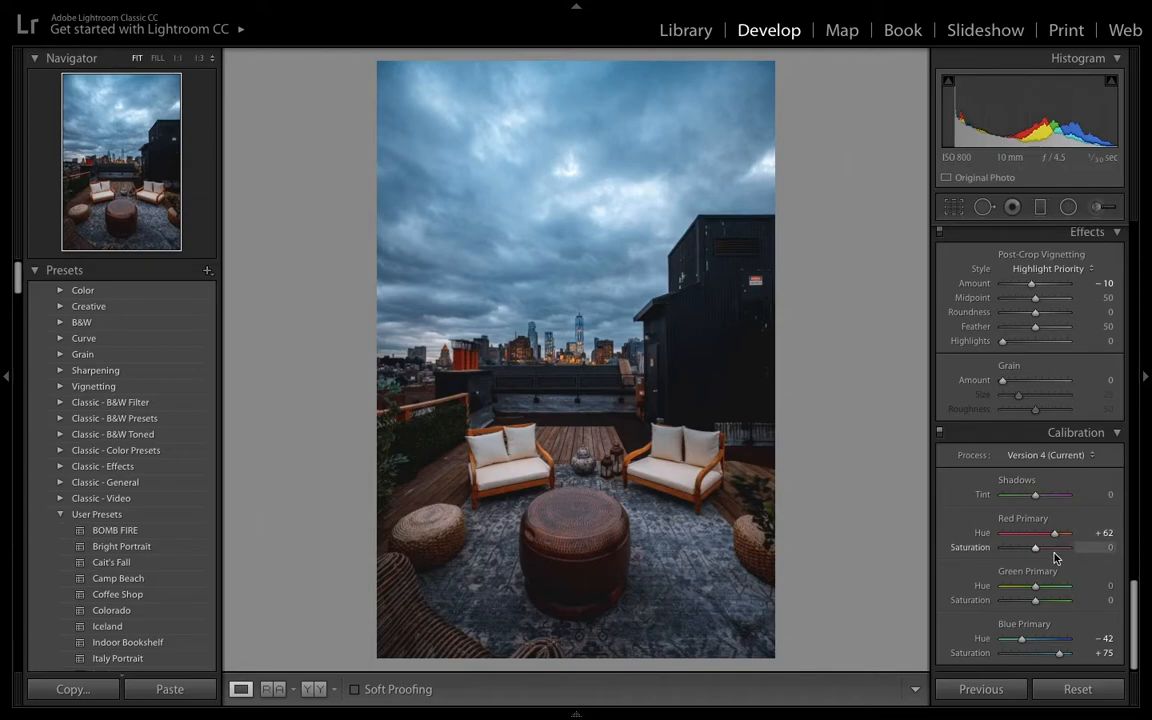
Set the HSL hue of Orange to -20 and Yellow to -31, and reset the Blue hue after trying a shift
scroll(1054, 558, up, 2)
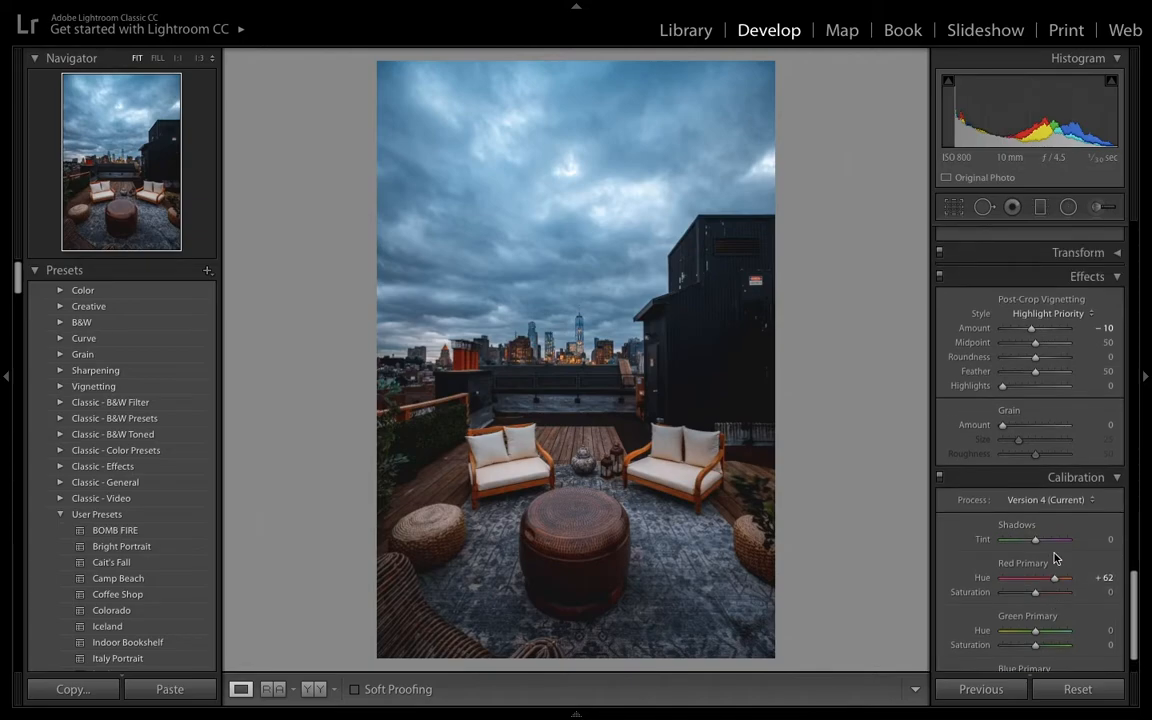
scroll(1054, 560, up, 15)
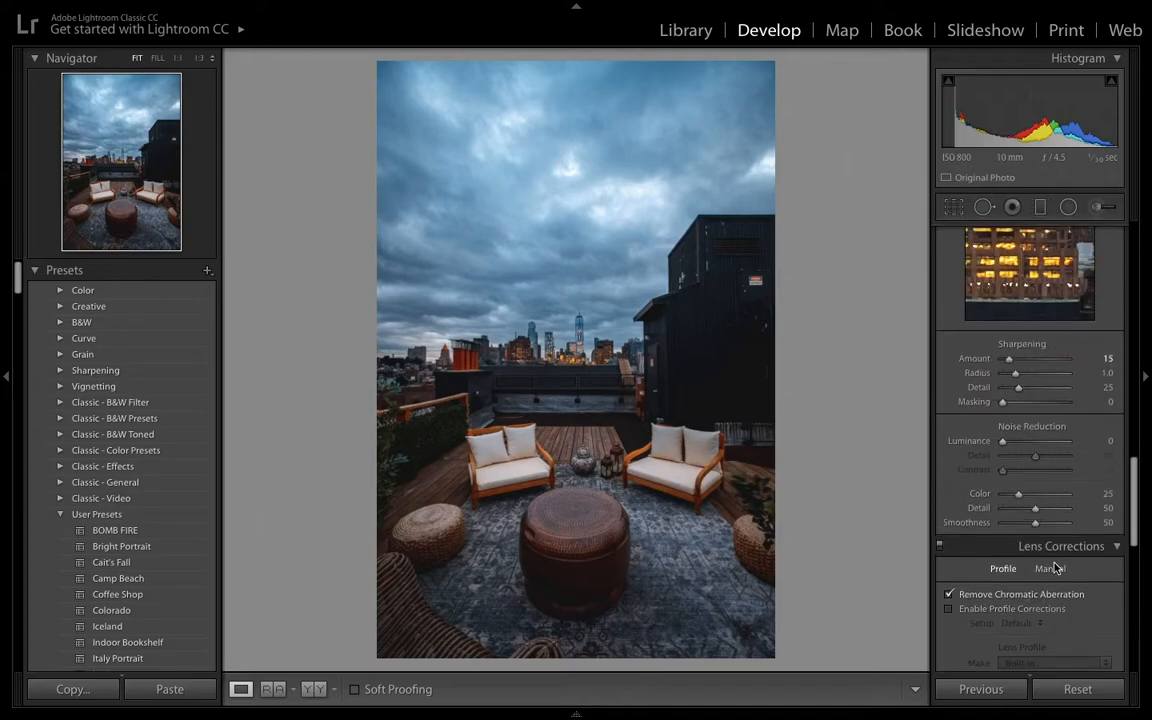
scroll(1054, 568, up, 10)
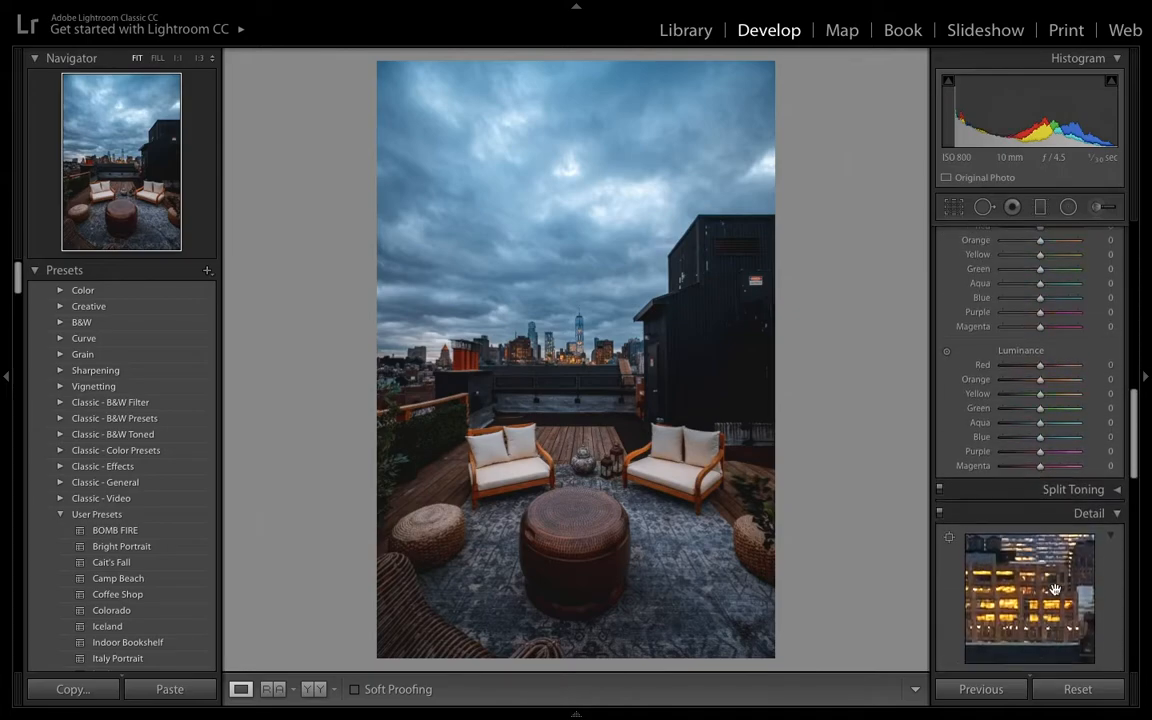
scroll(1055, 619, up, 6)
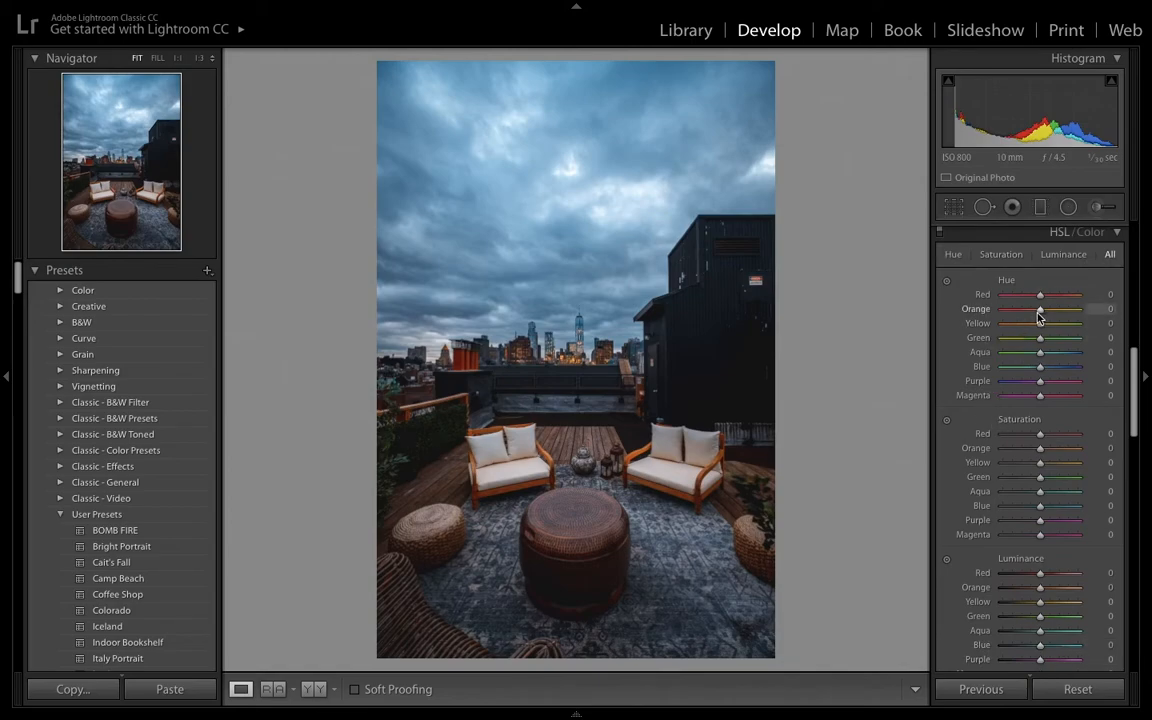
drag(1040, 316, 1031, 316)
mouse_move(1040, 323)
mouse_down()
mouse_move(1148, 313)
mouse_move(944, 312)
mouse_move(1031, 329)
mouse_up()
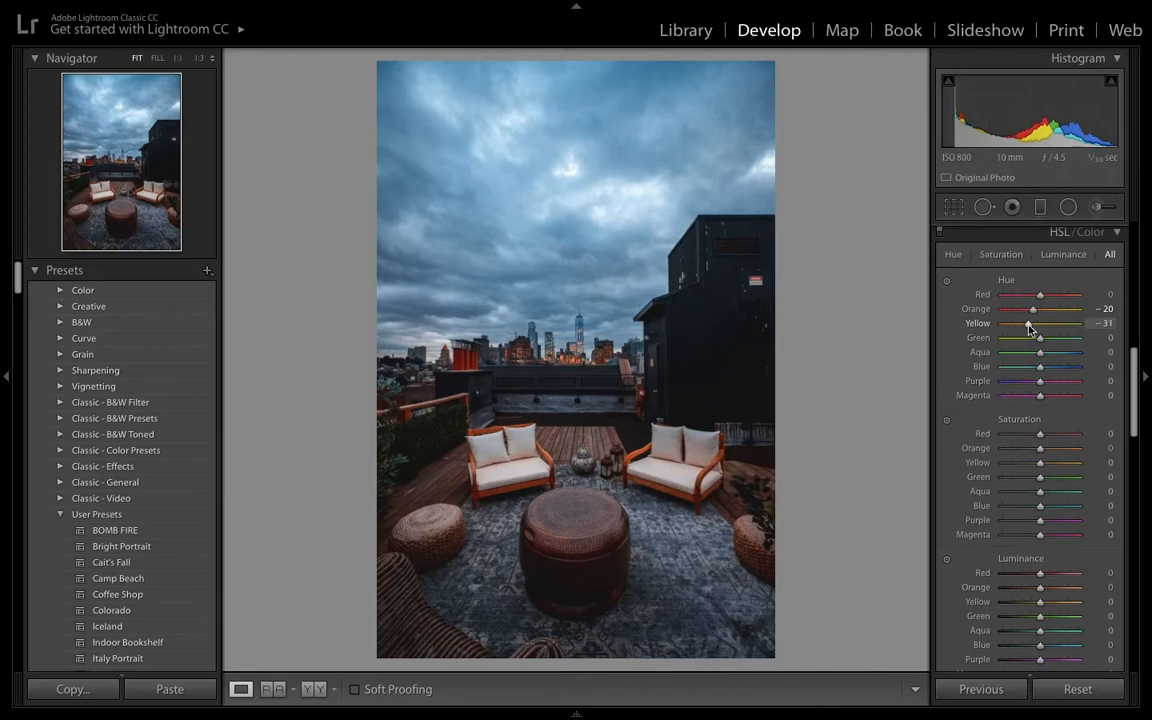
mouse_move(1041, 367)
mouse_down()
mouse_move(1054, 368)
mouse_move(1035, 373)
mouse_up()
double_click(1035, 370)
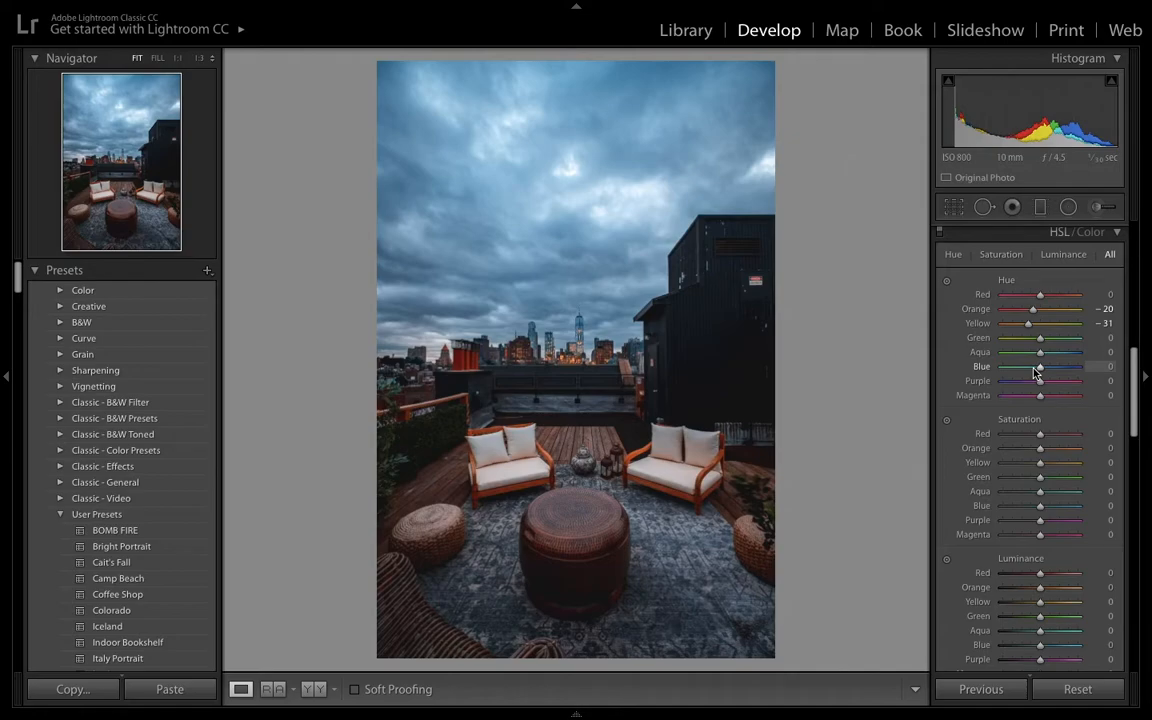
Boost the HSL saturation of Orange to +74
scroll(1035, 373, down, 2)
drag(1045, 402, 1069, 407)
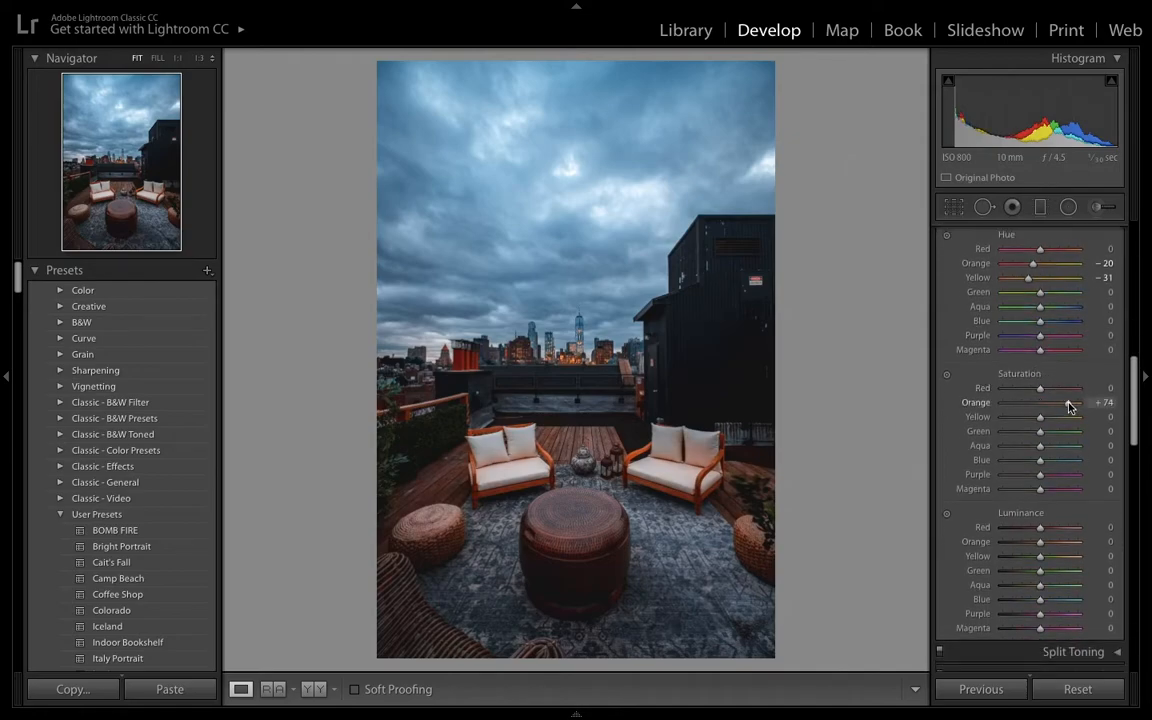
Reset the HSL saturation of Orange to its default, and reset the Red saturation after trying a boost
double_click(1069, 403)
click(1069, 389)
double_click(1068, 389)
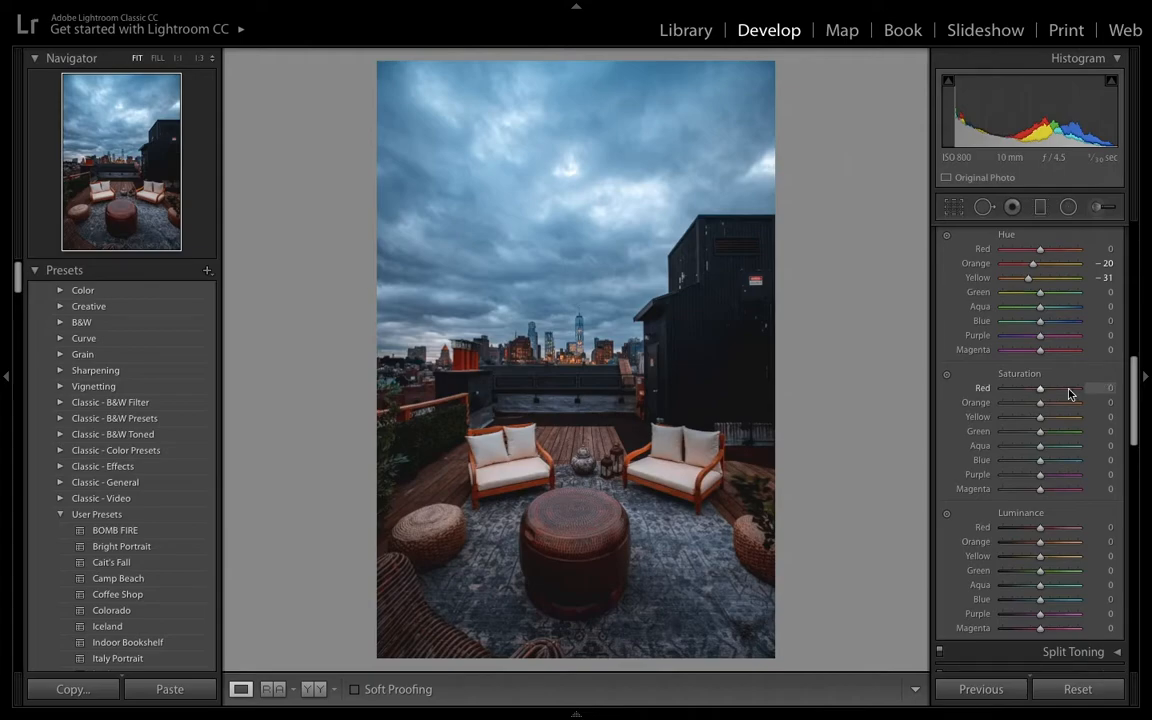
Set the HSL luminance of Orange to +31, after trying and resetting a brighter Red luminance
scroll(1068, 393, down, 4)
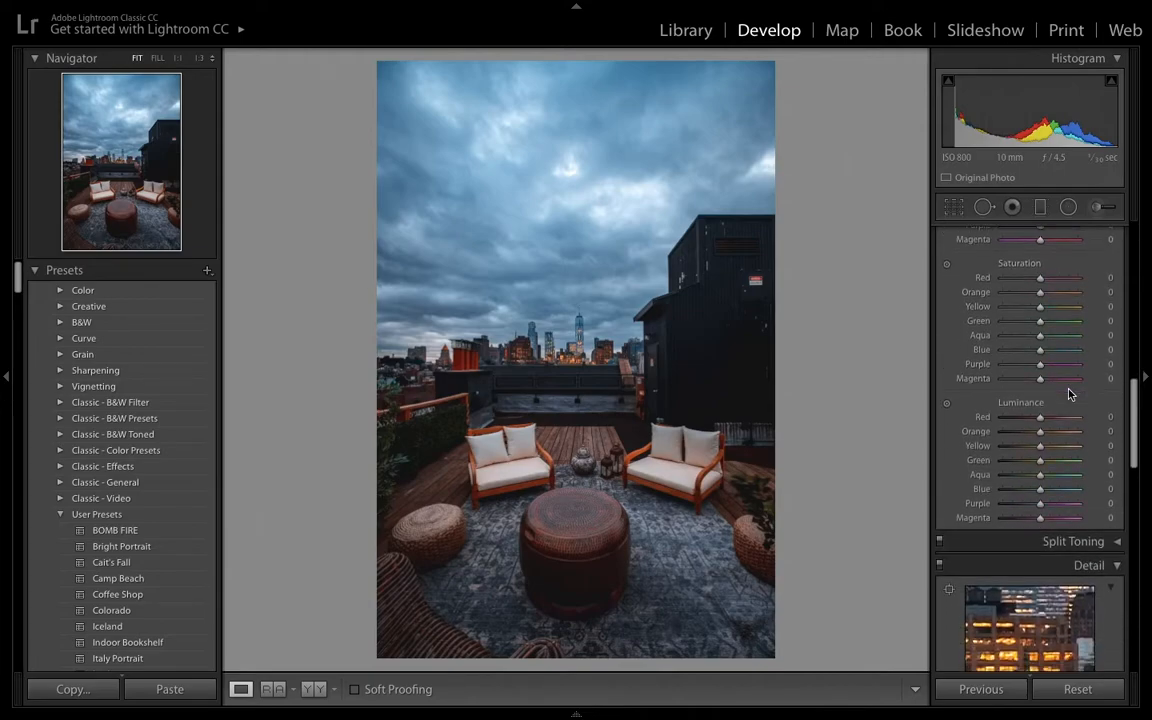
click(1060, 417)
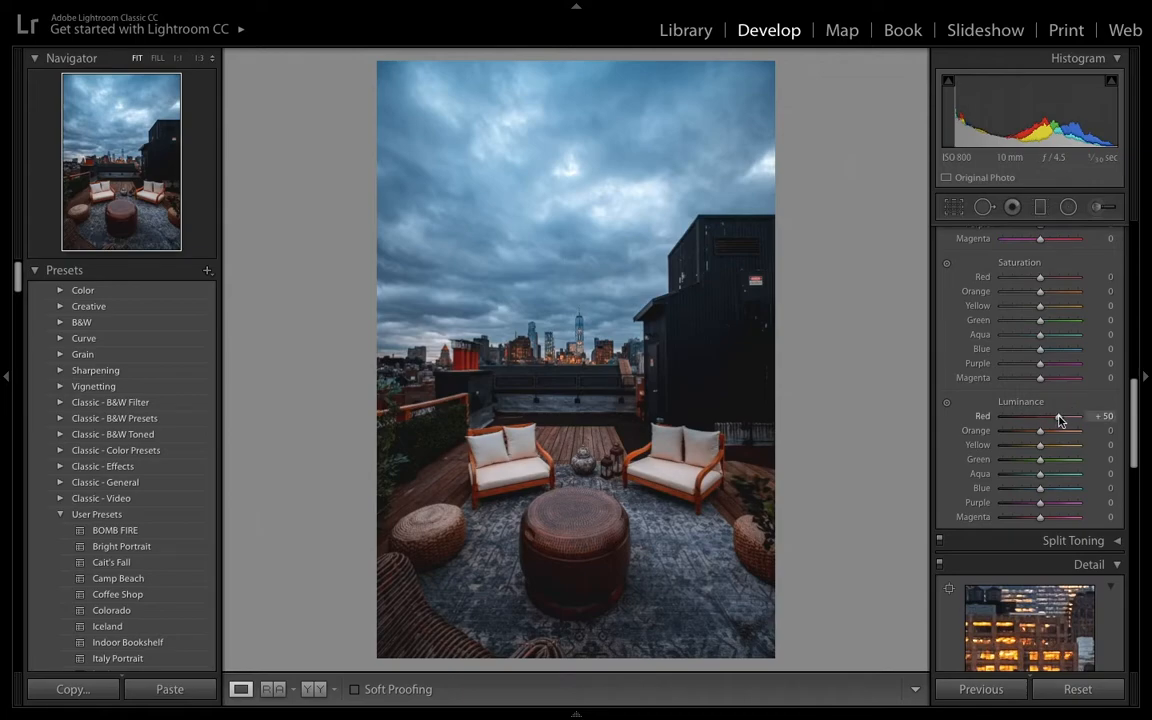
double_click(1060, 417)
click(1060, 431)
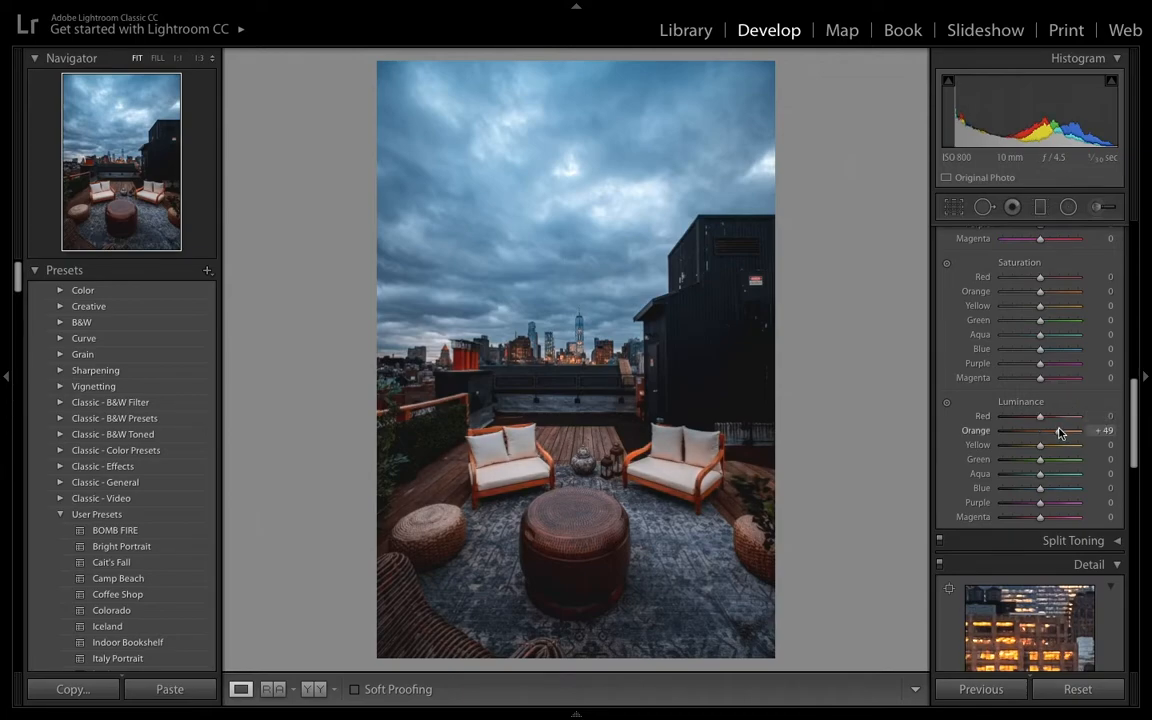
drag(1060, 432, 1053, 434)
Set the HSL luminance of Blue to +12
drag(1040, 487, 1050, 496)
click(1105, 490)
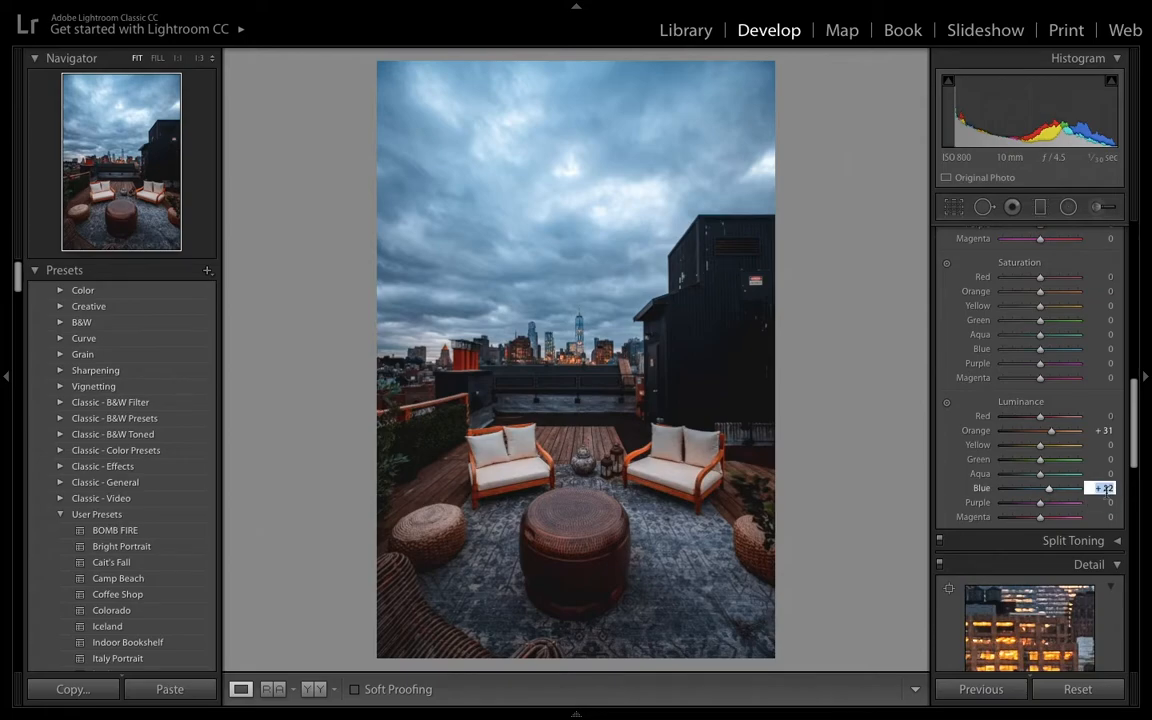
text(12)
key(Return)
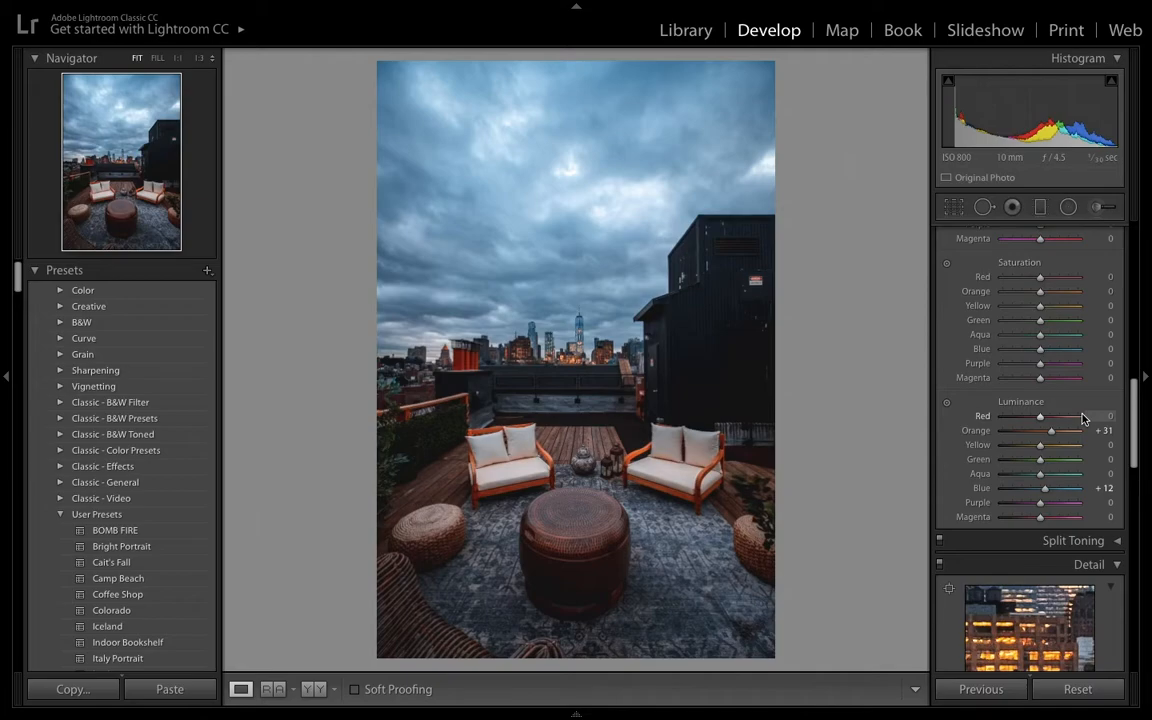
Set the photo's overall Clarity to -5 in the basic adjustments
scroll(1083, 418, up, 5)
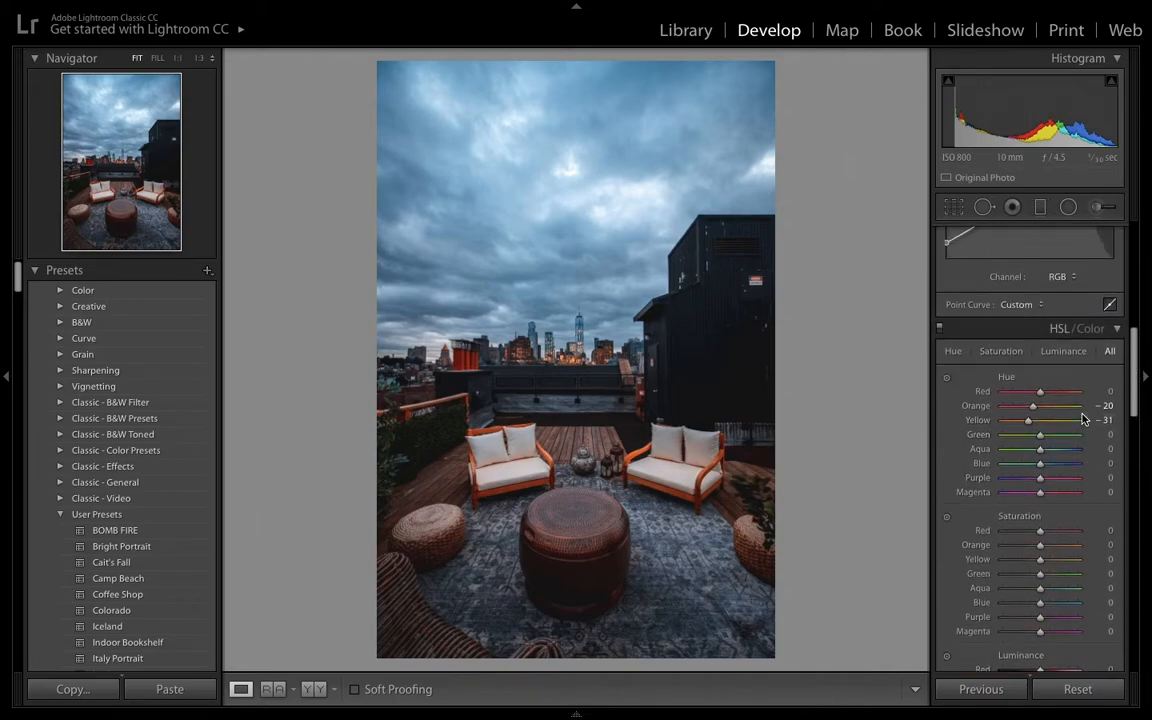
scroll(1083, 418, up, 2)
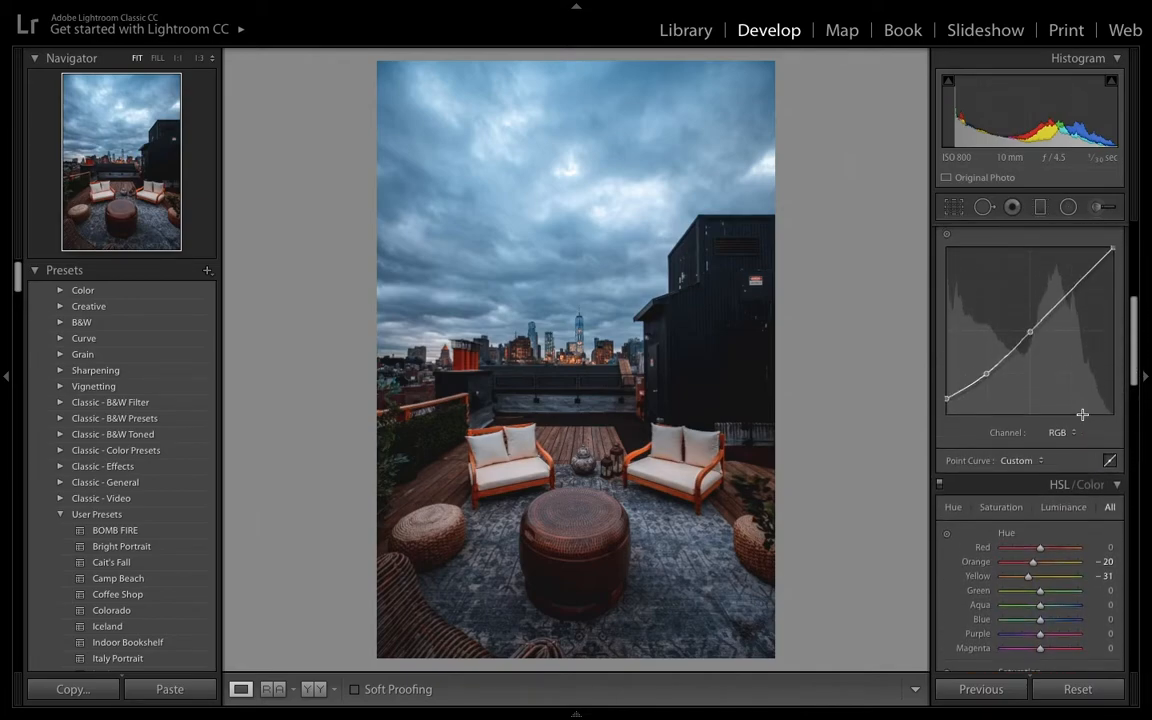
scroll(1082, 414, up, 10)
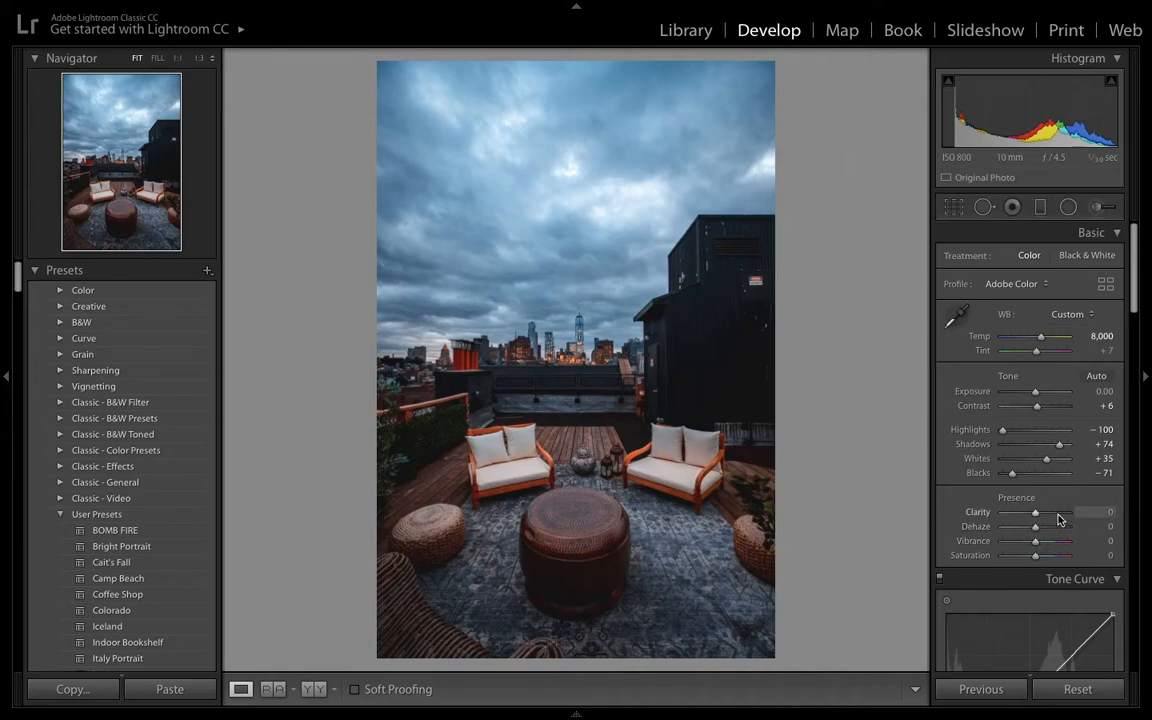
click(1104, 512)
text(-5)
key(Return)
Zoom to 1:3 on the skyline and paint an Adjustment Brush mask across the city buildings
click(201, 59)
drag(488, 249, 499, 265)
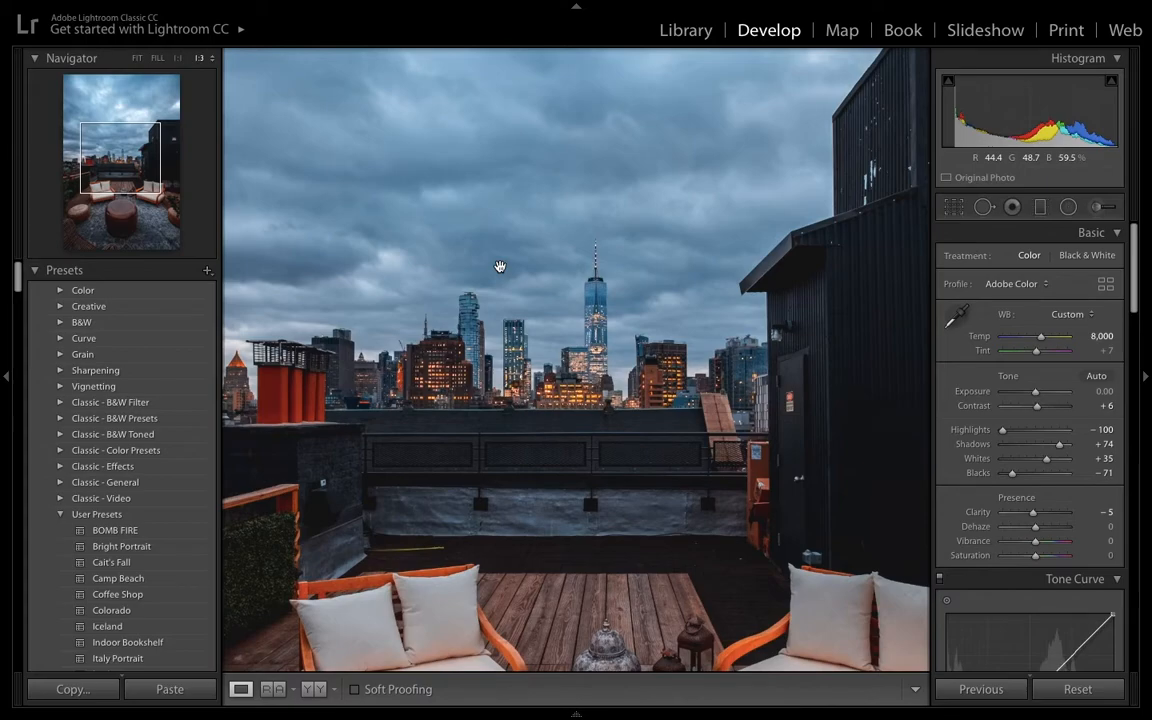
click(1100, 210)
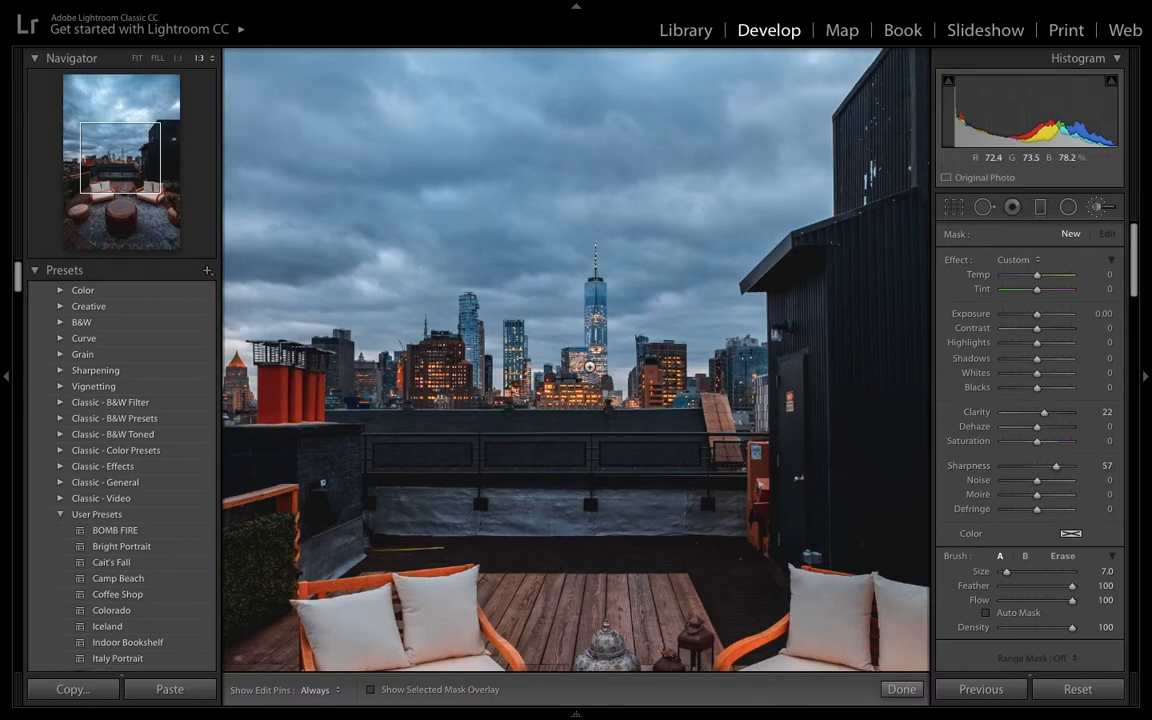
key(h)
mouse_move(592, 381)
mouse_down()
mouse_move(586, 342)
mouse_move(707, 389)
mouse_up()
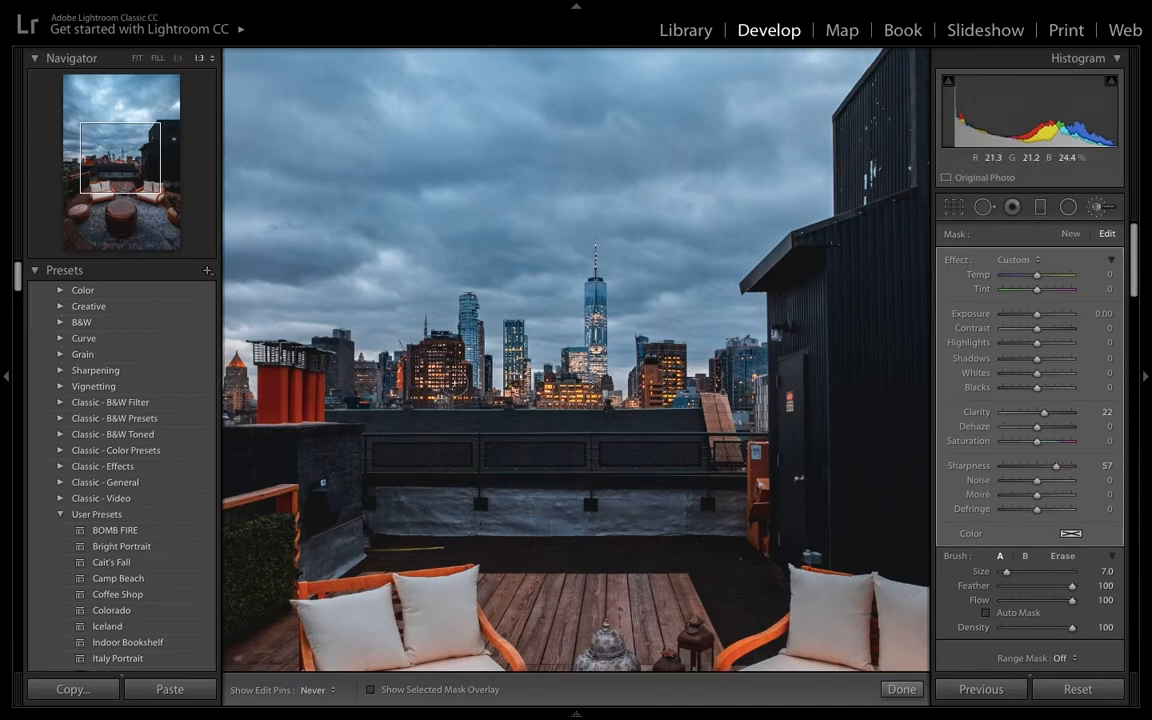
key(h)
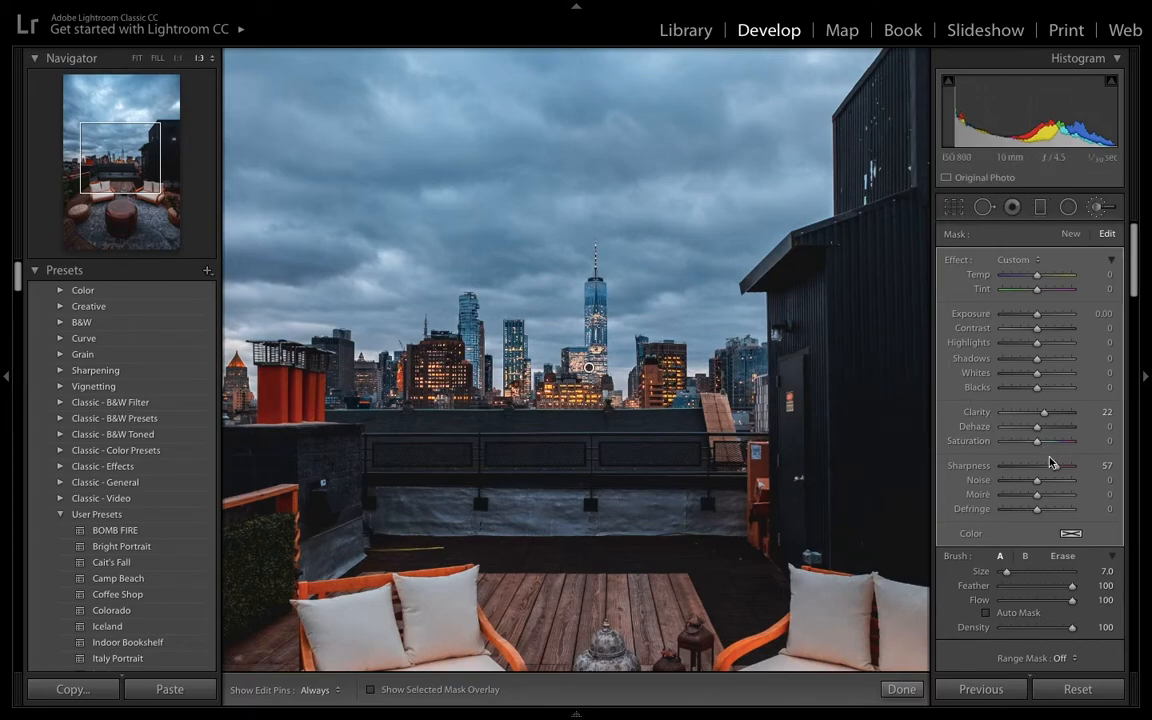
Set the skyline brush mask's sharpness to 79 and its temperature to 8
drag(1054, 468, 1065, 467)
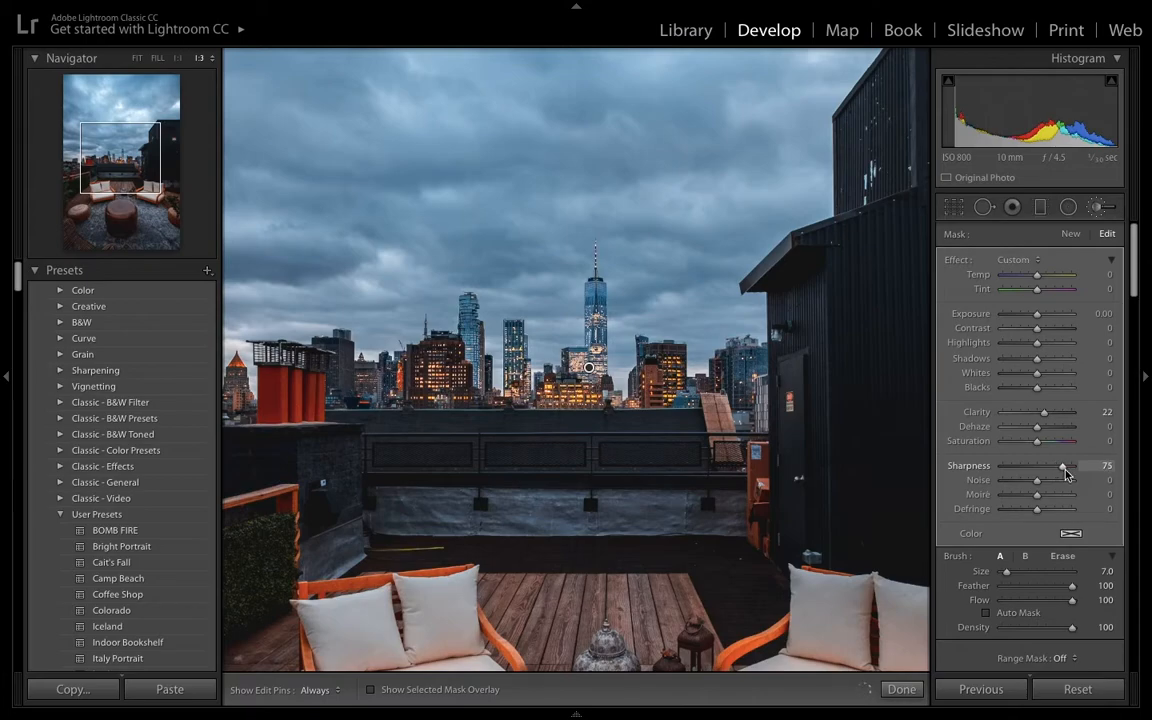
click(1106, 274)
text(8)
key(Return)
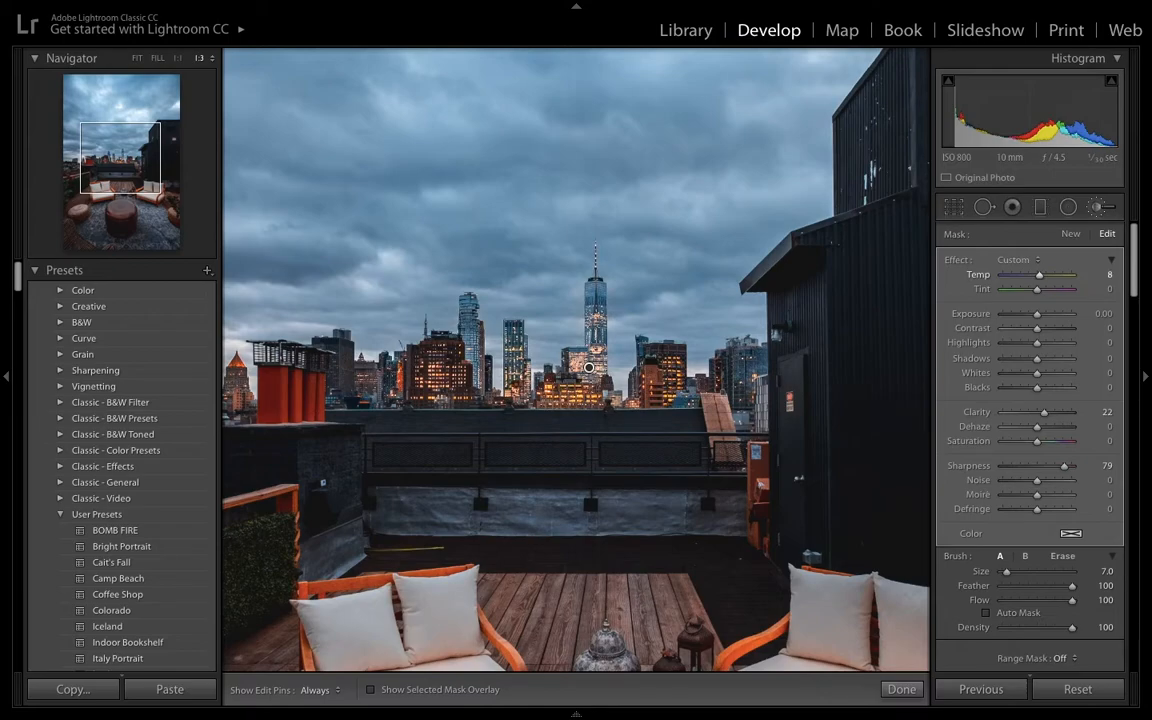
Set the skyline brush mask's contrast to 17 and its exposure to 0.10, and finish the brush adjustment
drag(1037, 328, 1068, 337)
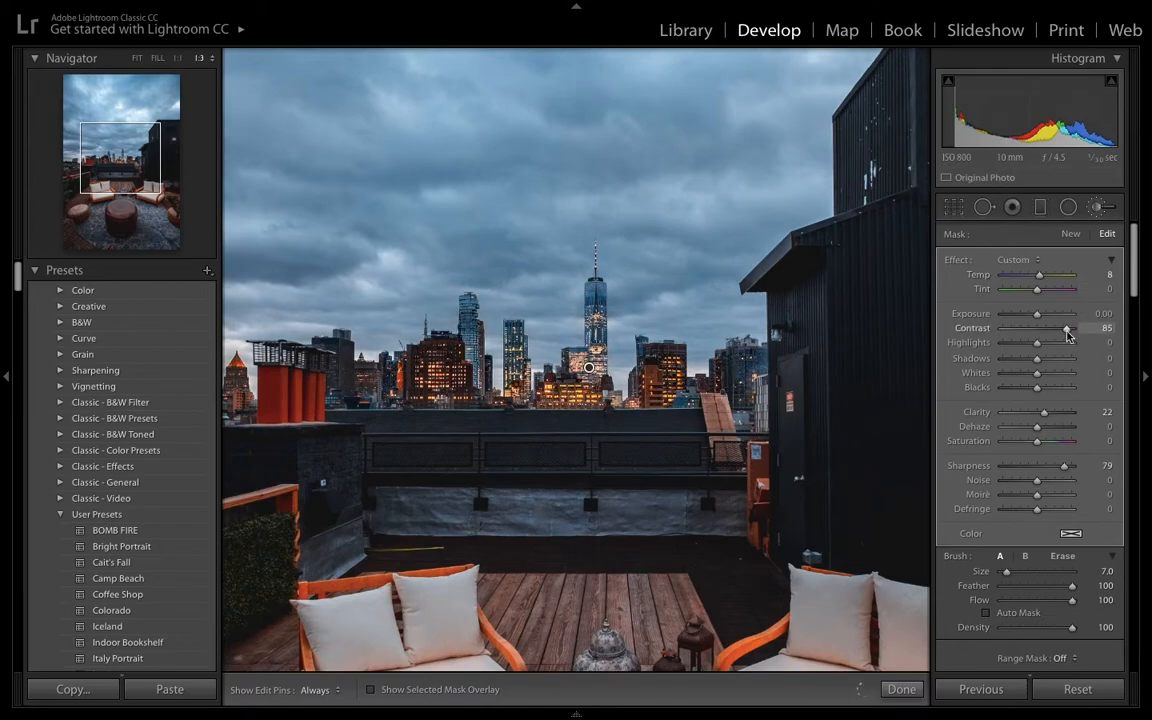
drag(1068, 337, 1043, 338)
click(1097, 314)
text(0.2)
key(Return)
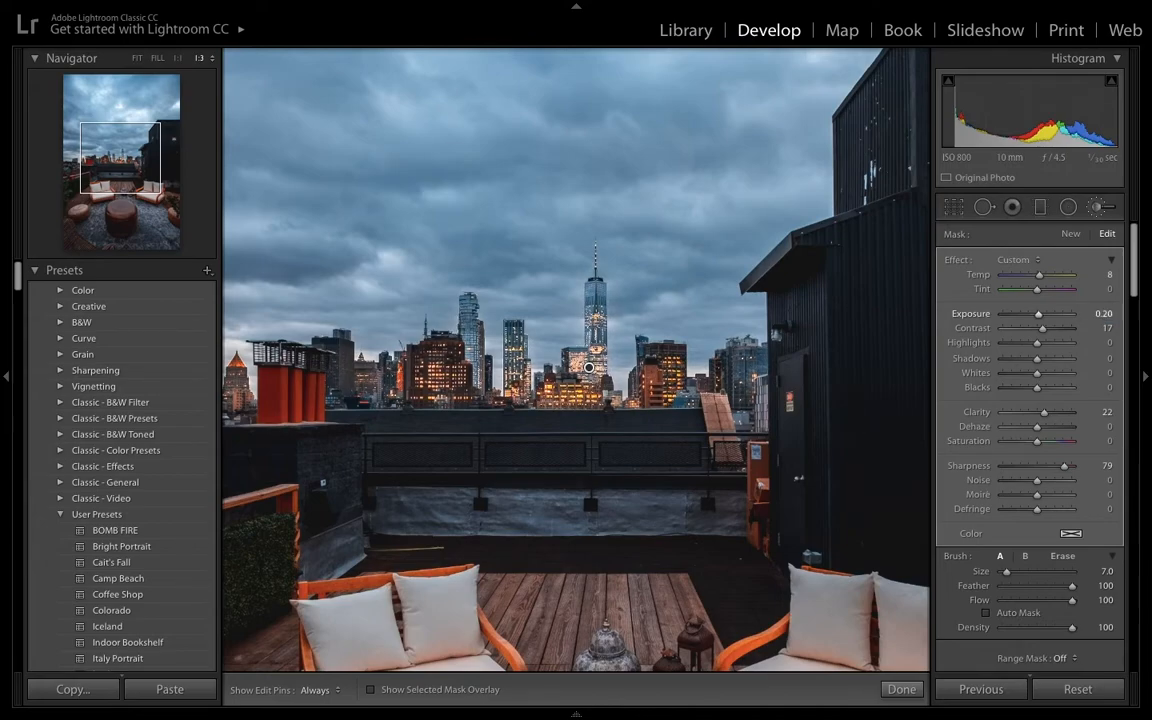
click(1099, 315)
text(0.1)
key(Return)
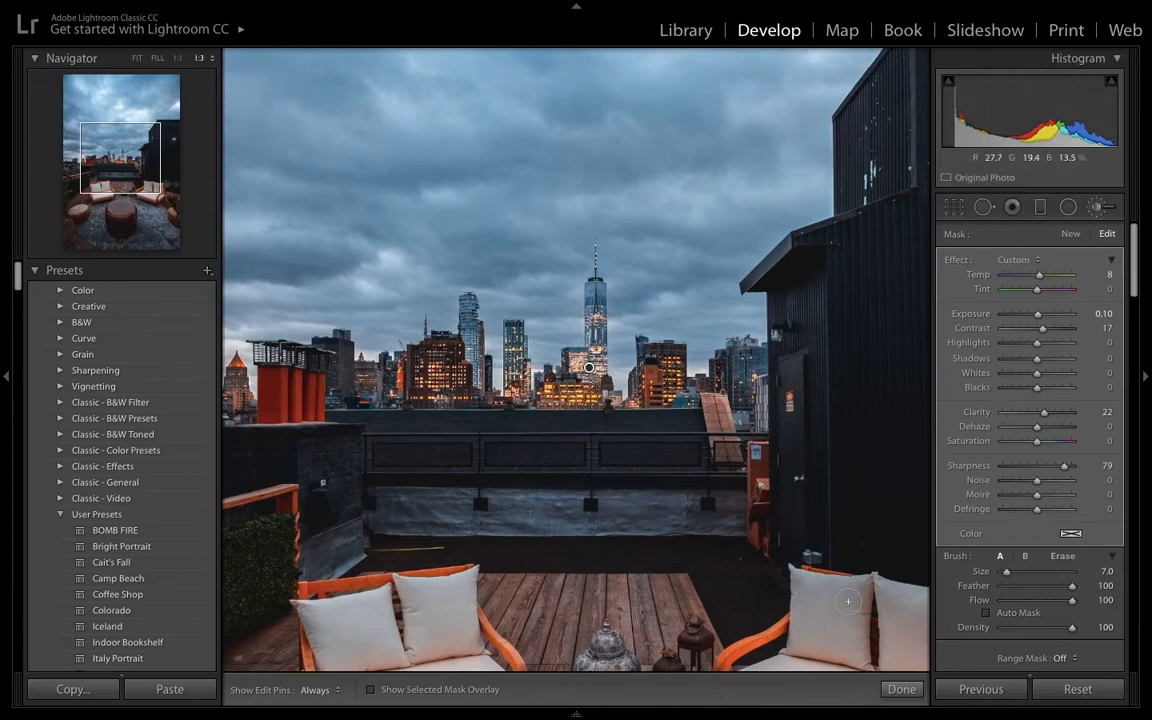
click(914, 699)
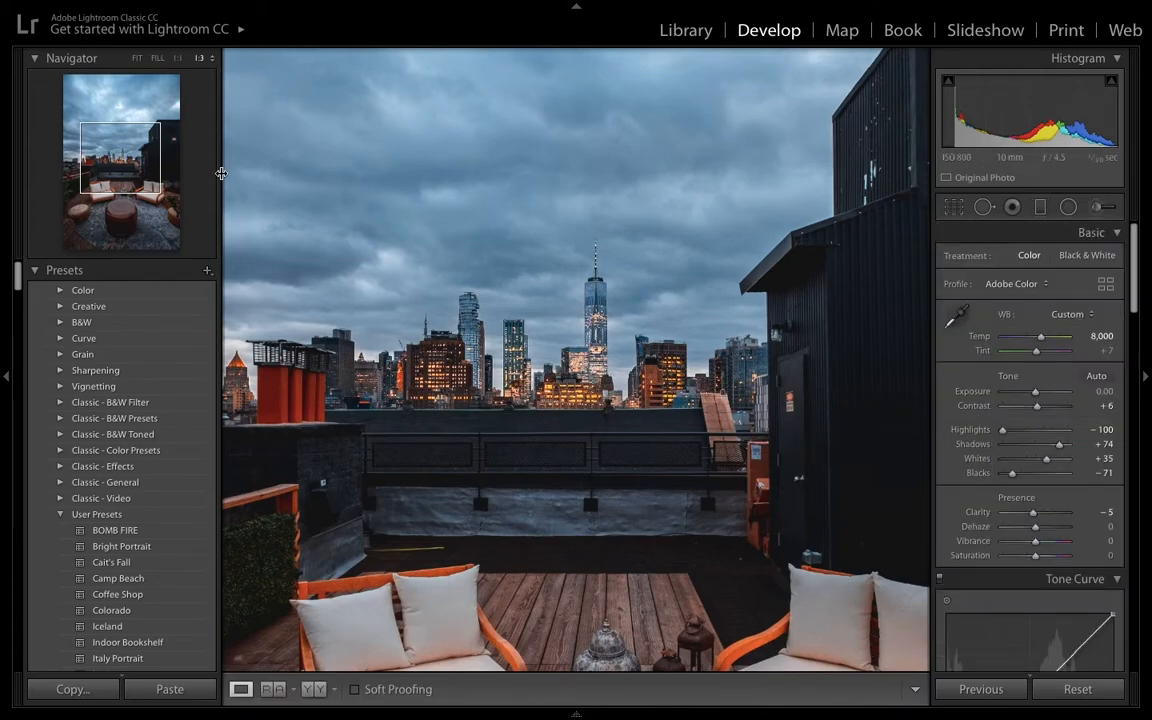
Inspect the skyline's brush mask around the buildings near the photo's left edge, and return to the full-photo view
click(137, 59)
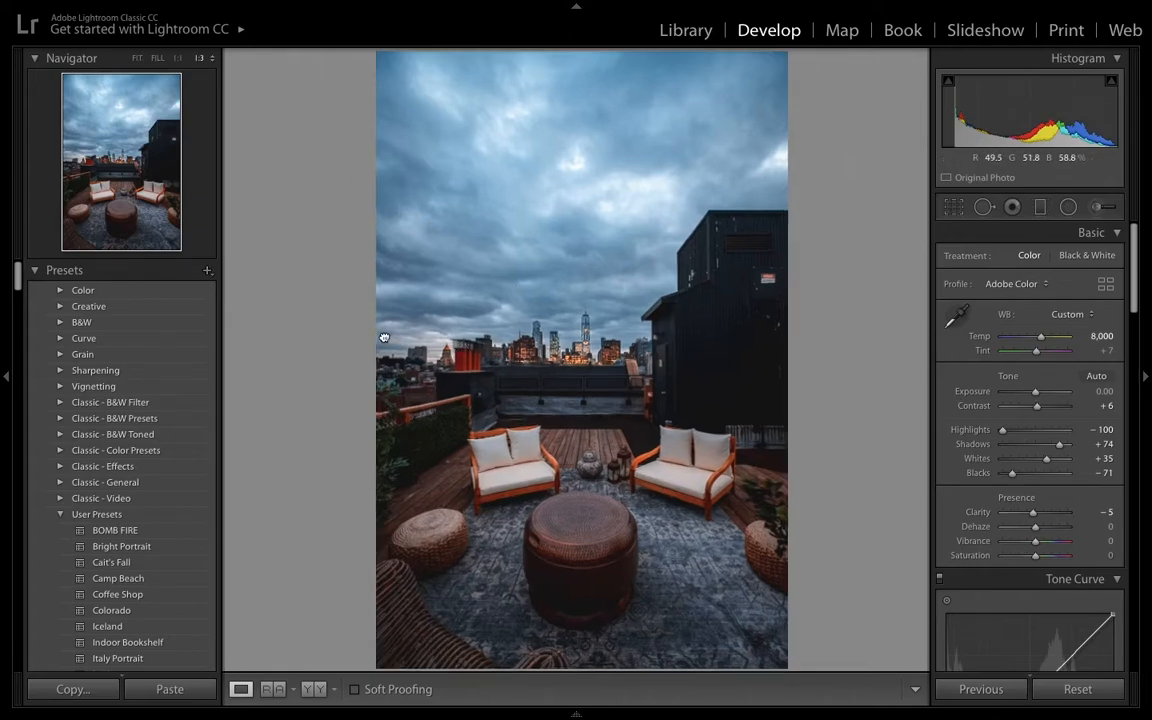
click(381, 334)
click(1100, 207)
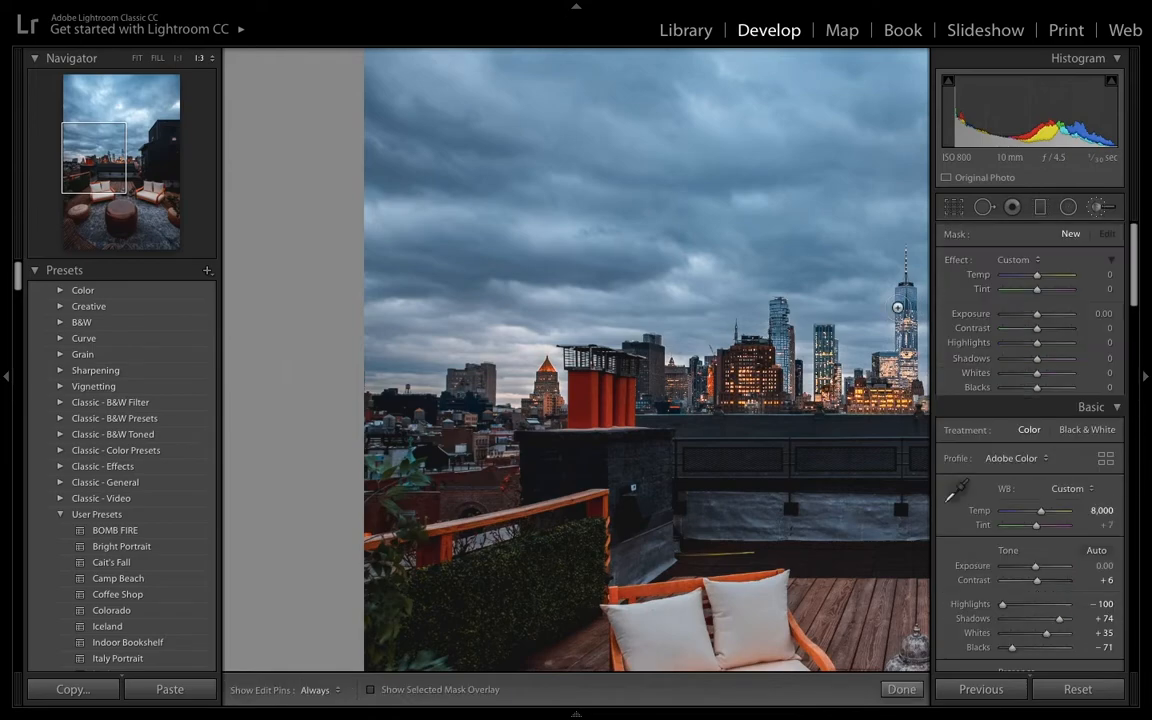
key(h)
key(h)
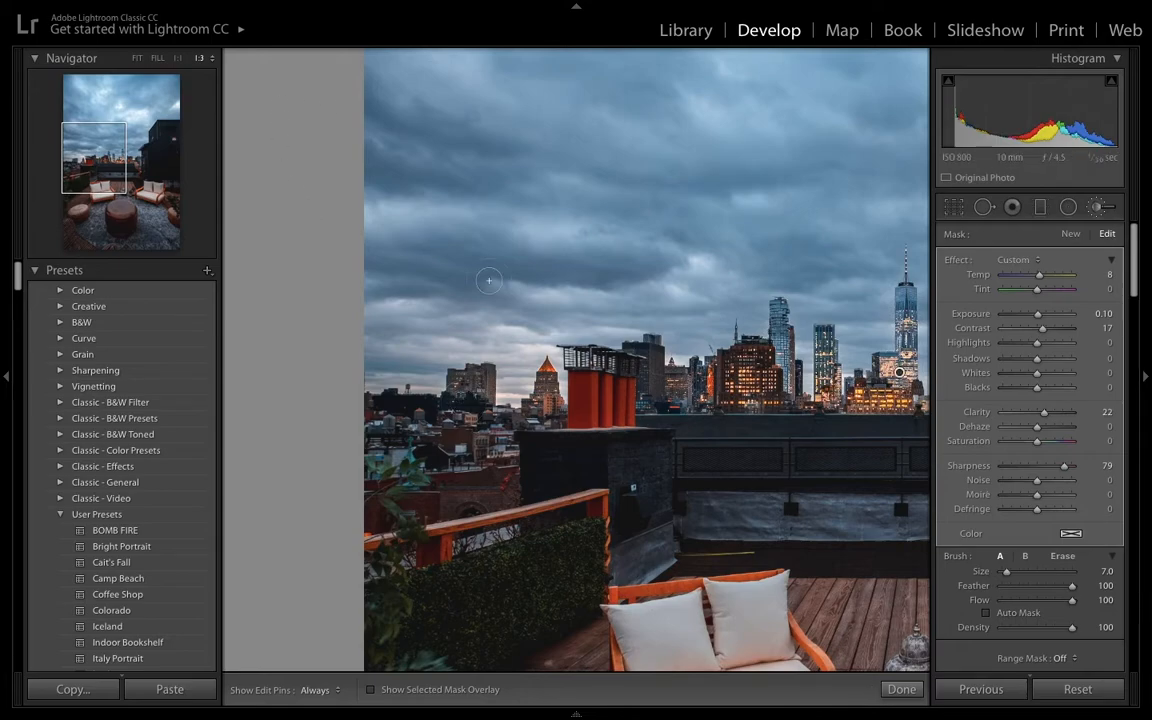
click(901, 689)
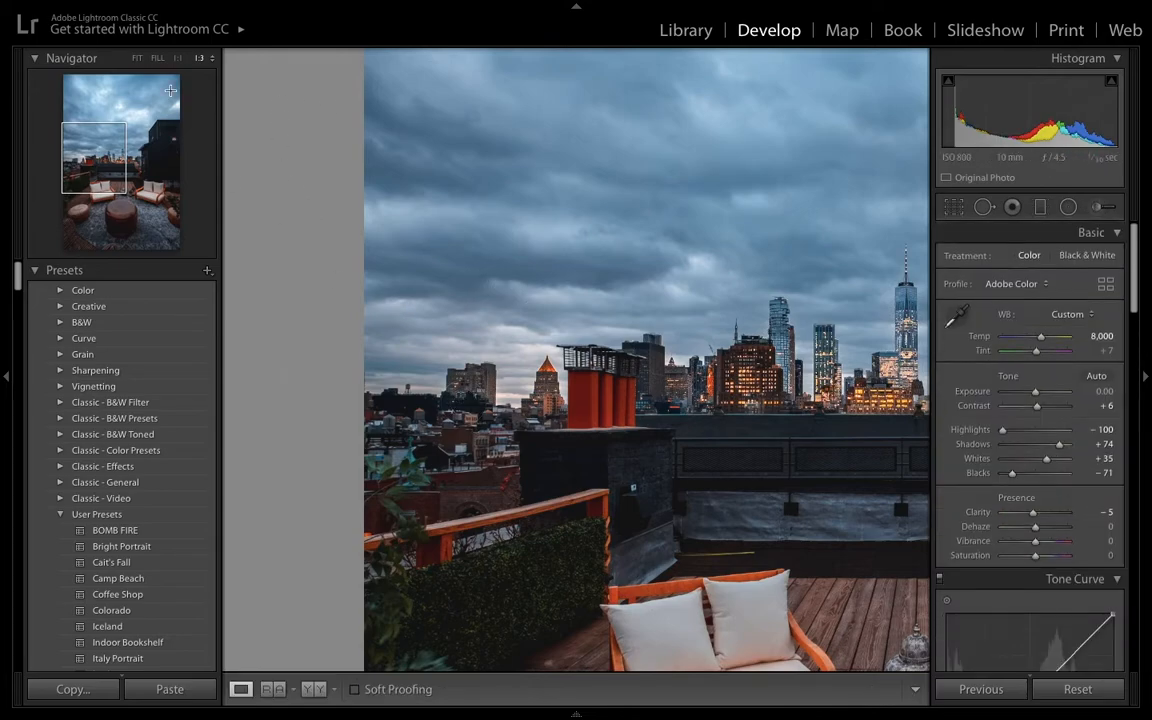
click(138, 58)
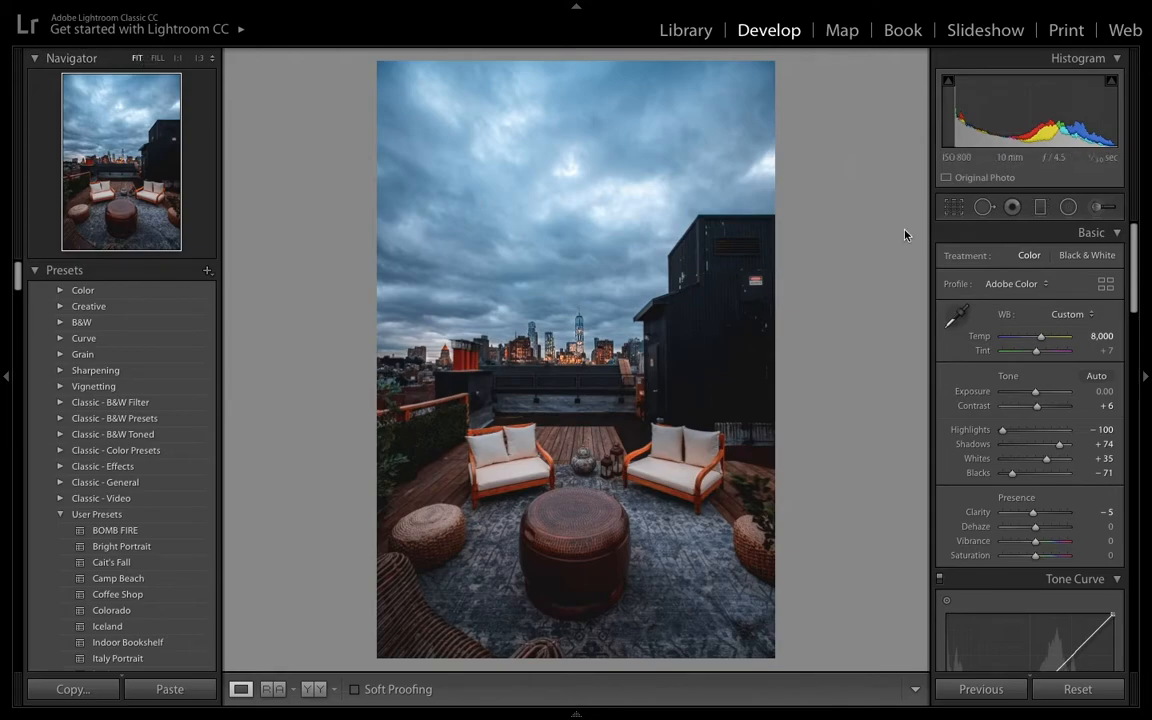
Draw a tilted graduated filter from the sky's upper left down past the skyline, and reset its sharpness and clarity to 0
click(1040, 207)
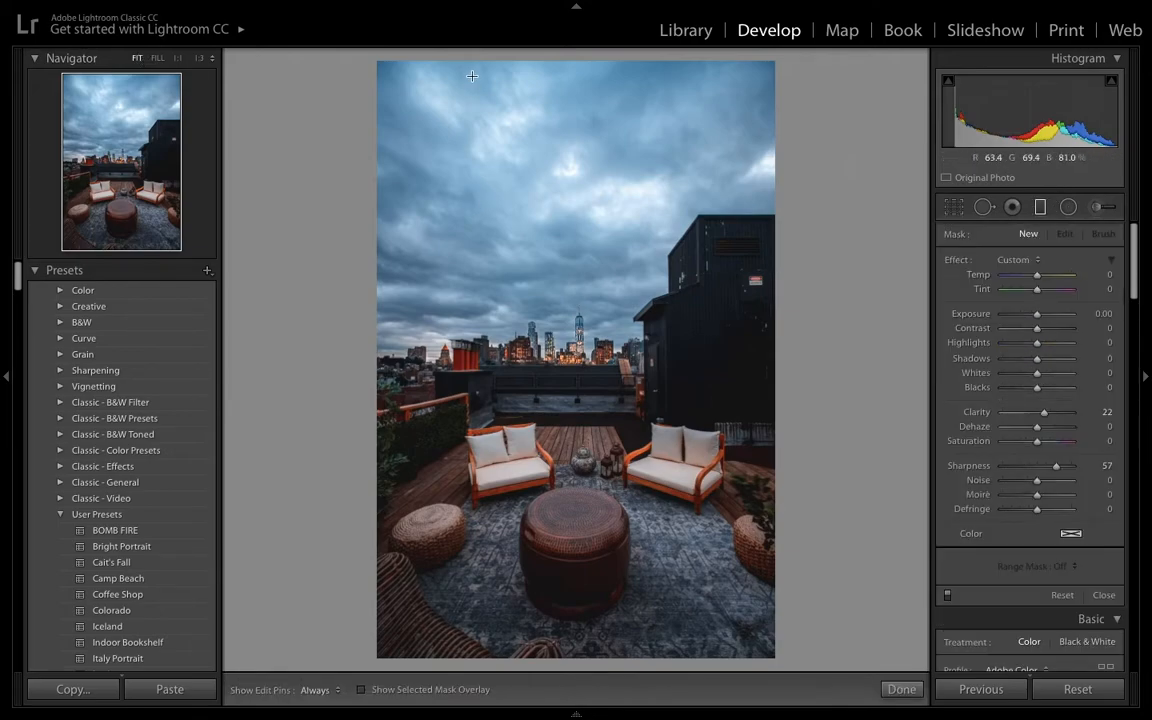
drag(422, 68, 583, 412)
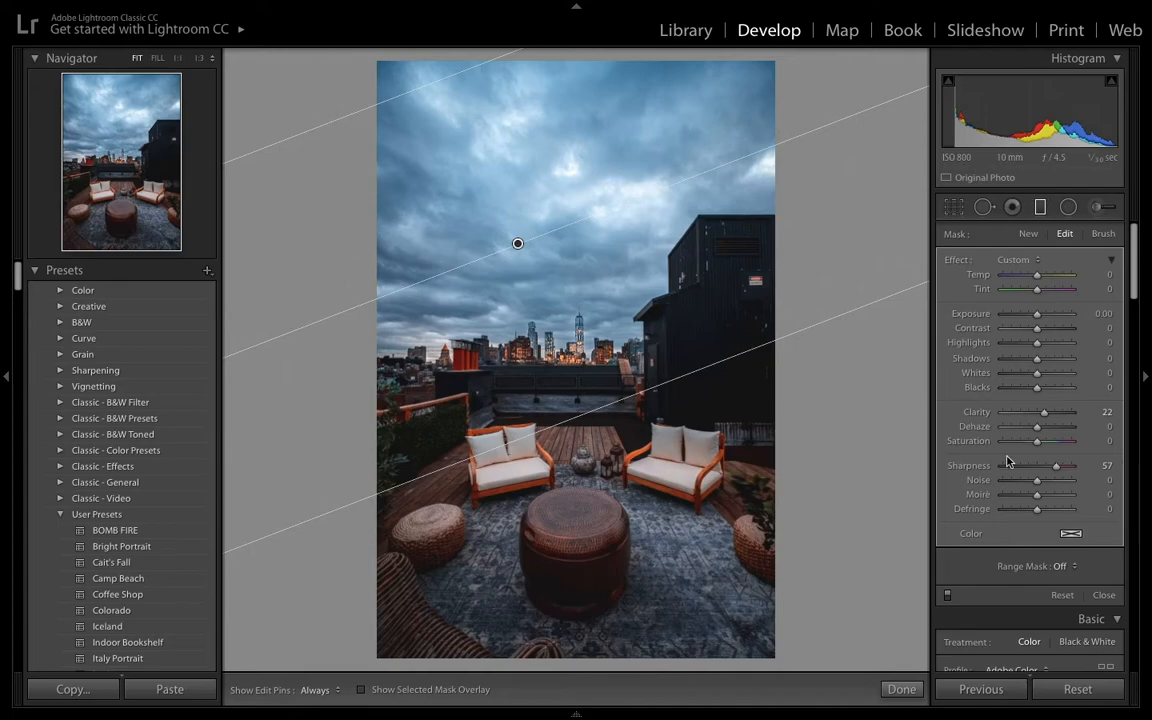
double_click(1058, 468)
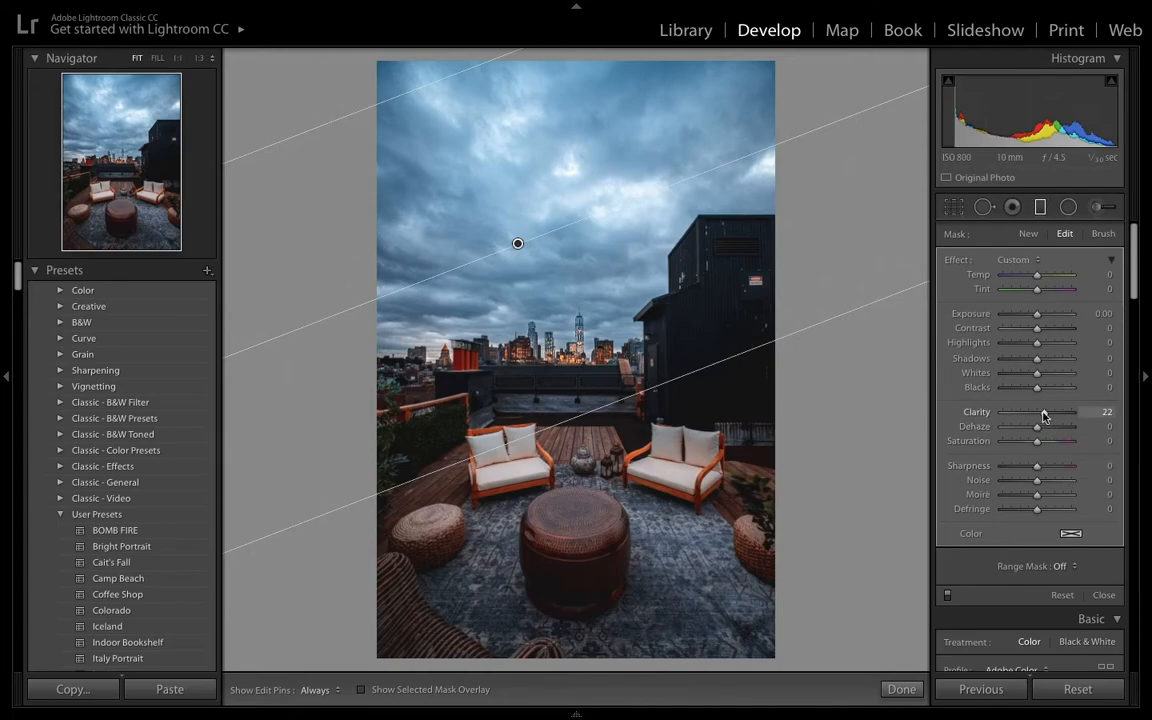
double_click(1045, 413)
Darken the sky's graduated filter to an exposure of -0.57, resetting its temperature after trying a shift, and finish the filter
mouse_move(1037, 314)
mouse_down()
mouse_move(1027, 316)
mouse_move(1039, 319)
mouse_up()
double_click(1039, 316)
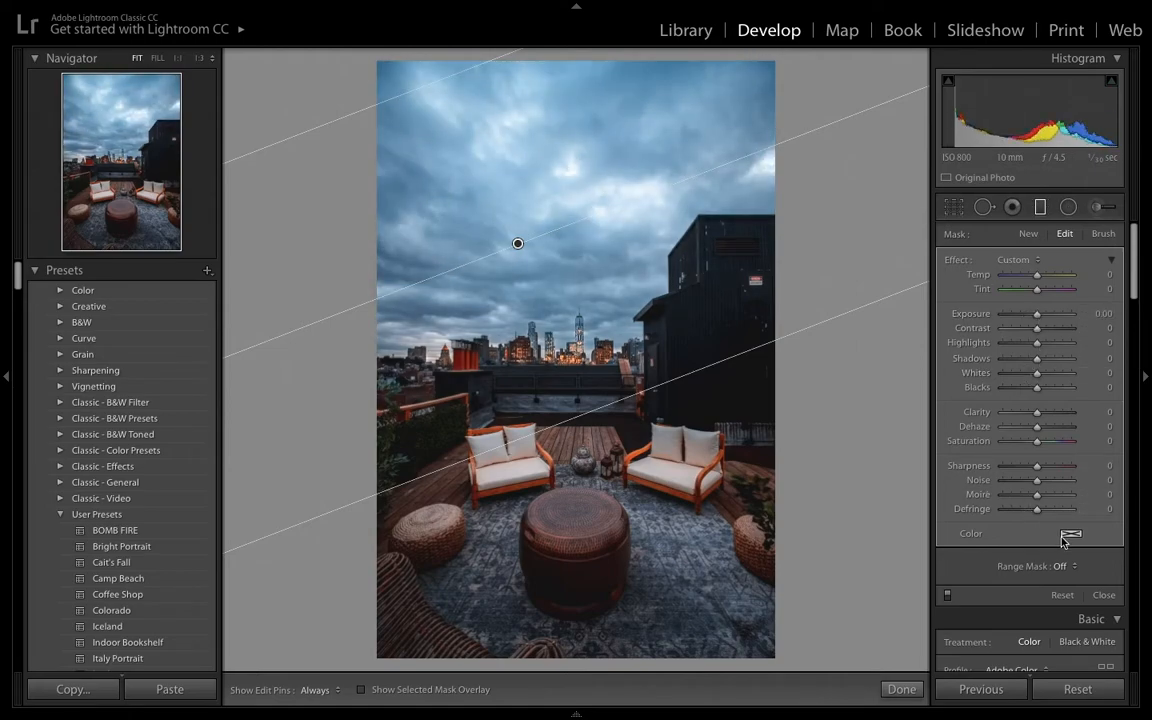
drag(1037, 276, 1034, 318)
double_click(1042, 277)
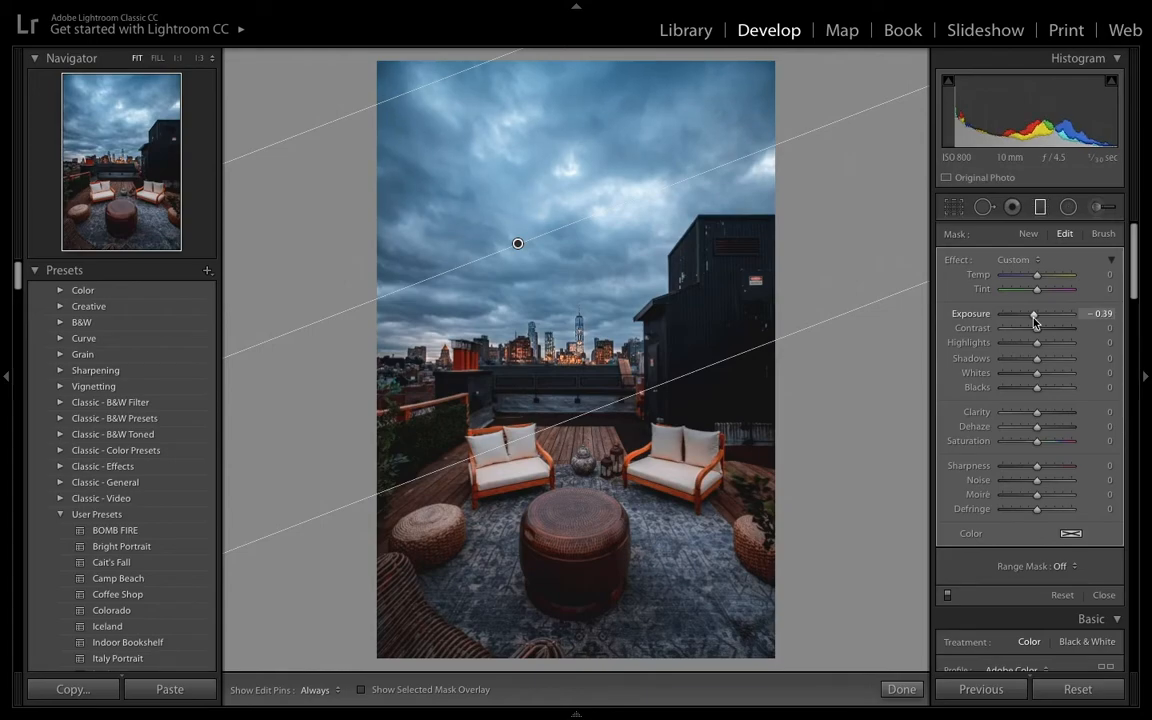
drag(1034, 318, 1032, 318)
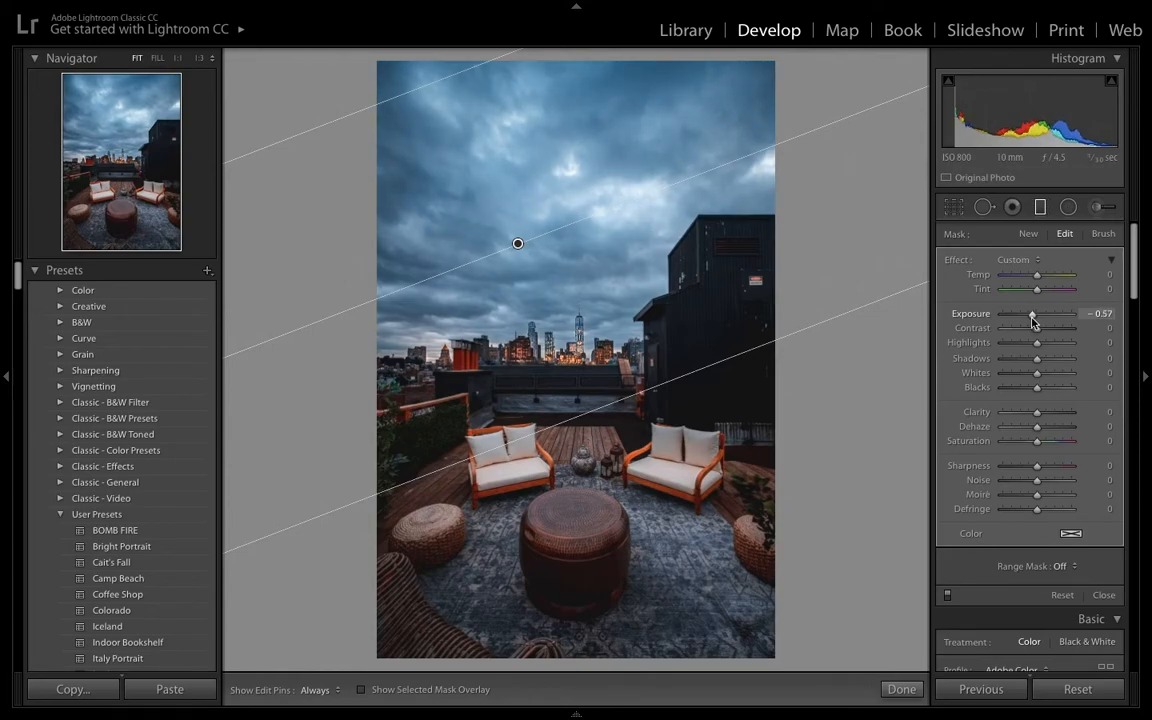
click(901, 689)
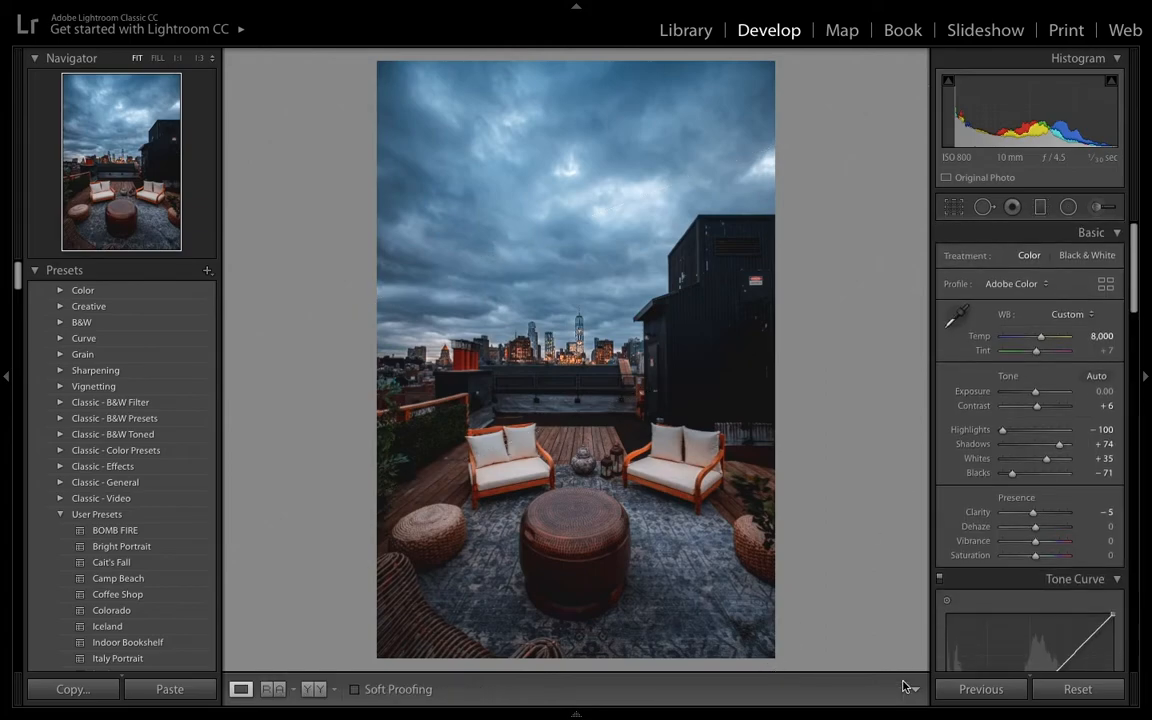
Set the photo's overall exposure to +0.10 and check the skyline up close
click(1103, 391)
text(0.1)
key(Return)
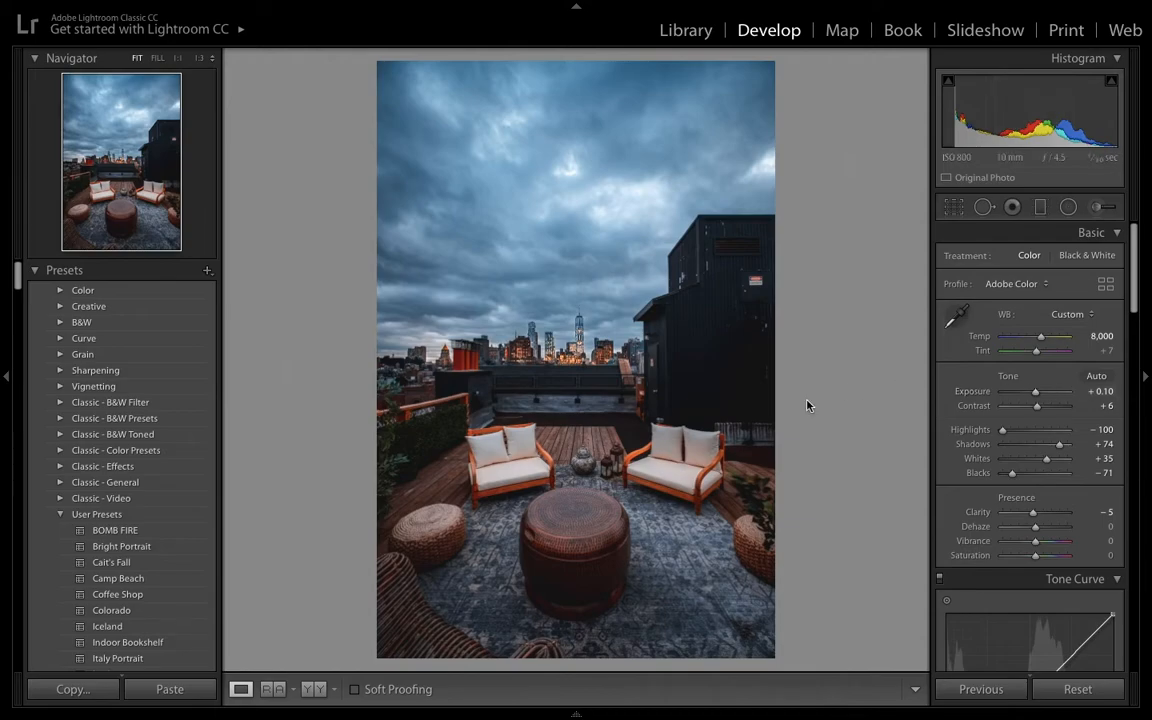
click(565, 344)
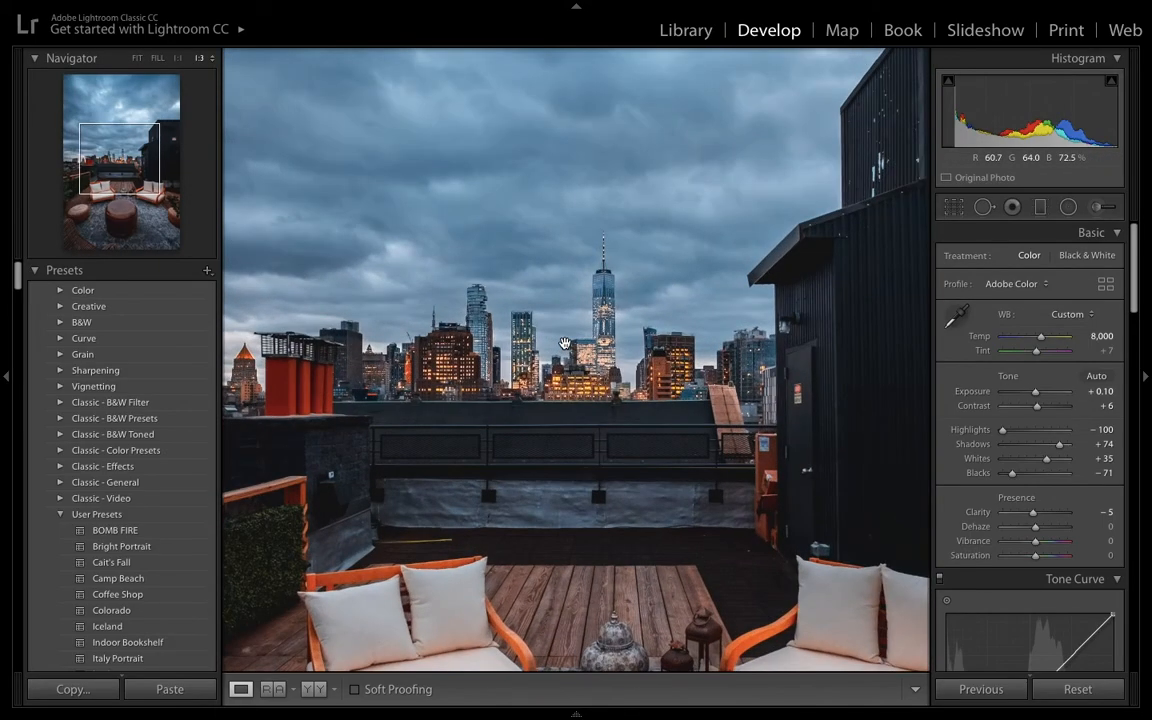
click(565, 344)
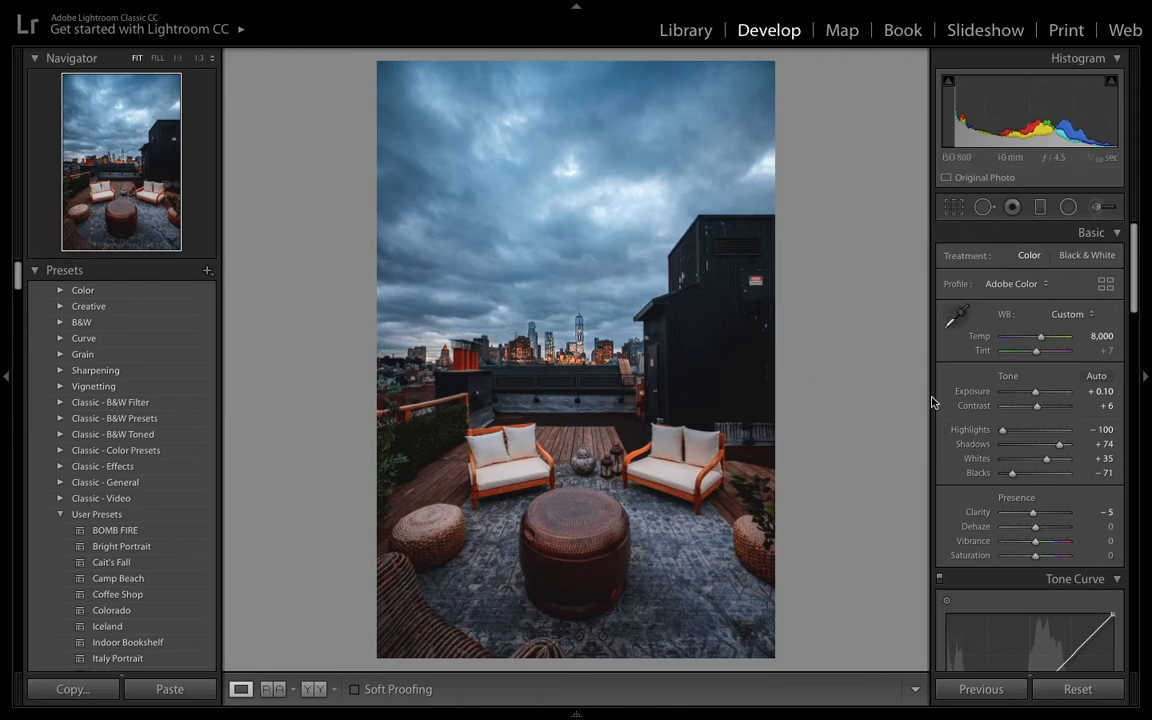
scroll(987, 422, down, 3)
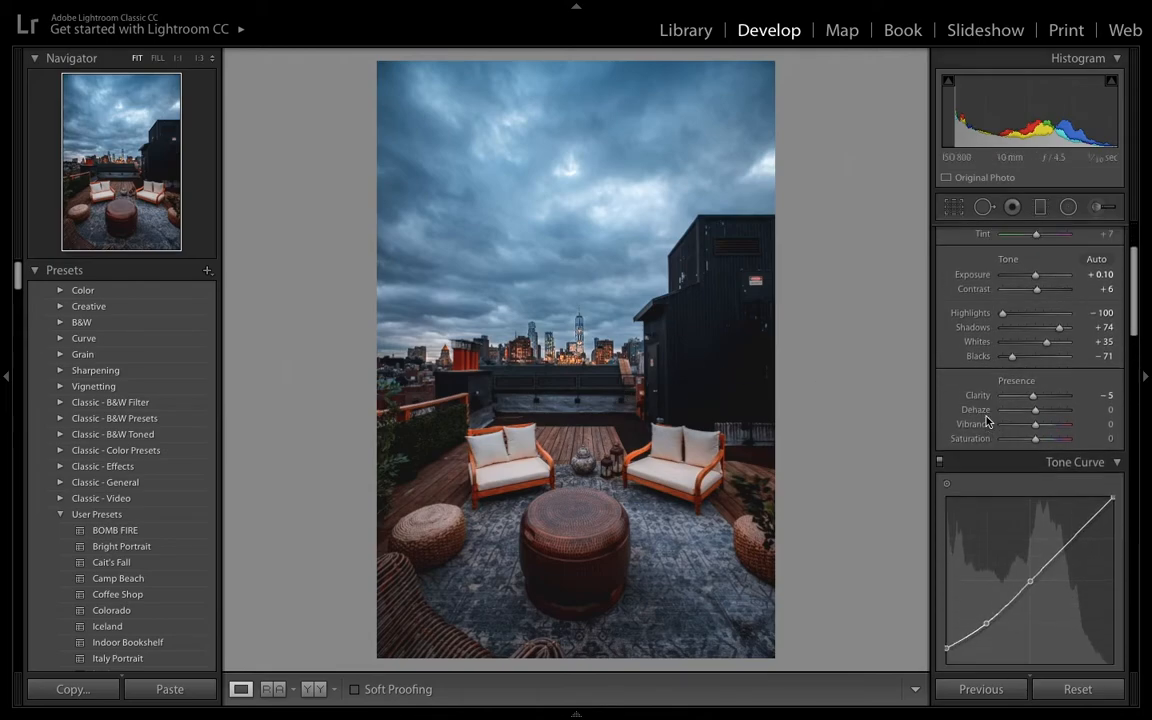
Compare the edited photo with its unedited original by resetting all adjustments and undoing the reset, twice
scroll(987, 422, up, 3)
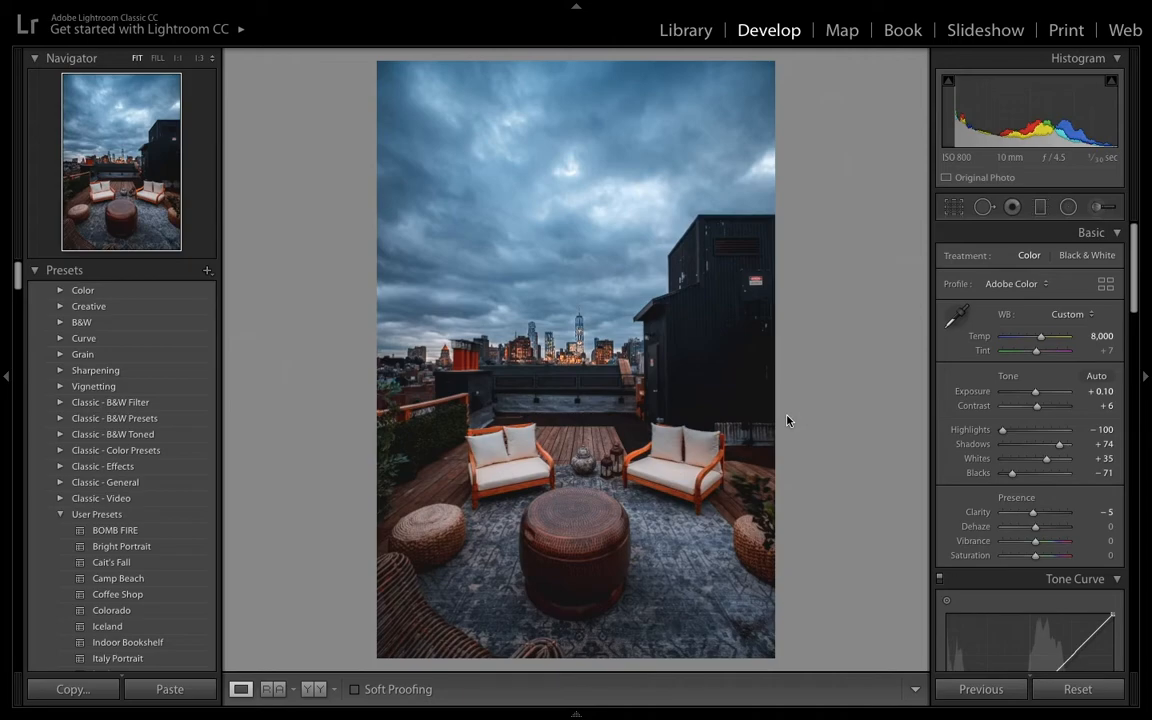
click(577, 322)
click(577, 322)
click(1107, 690)
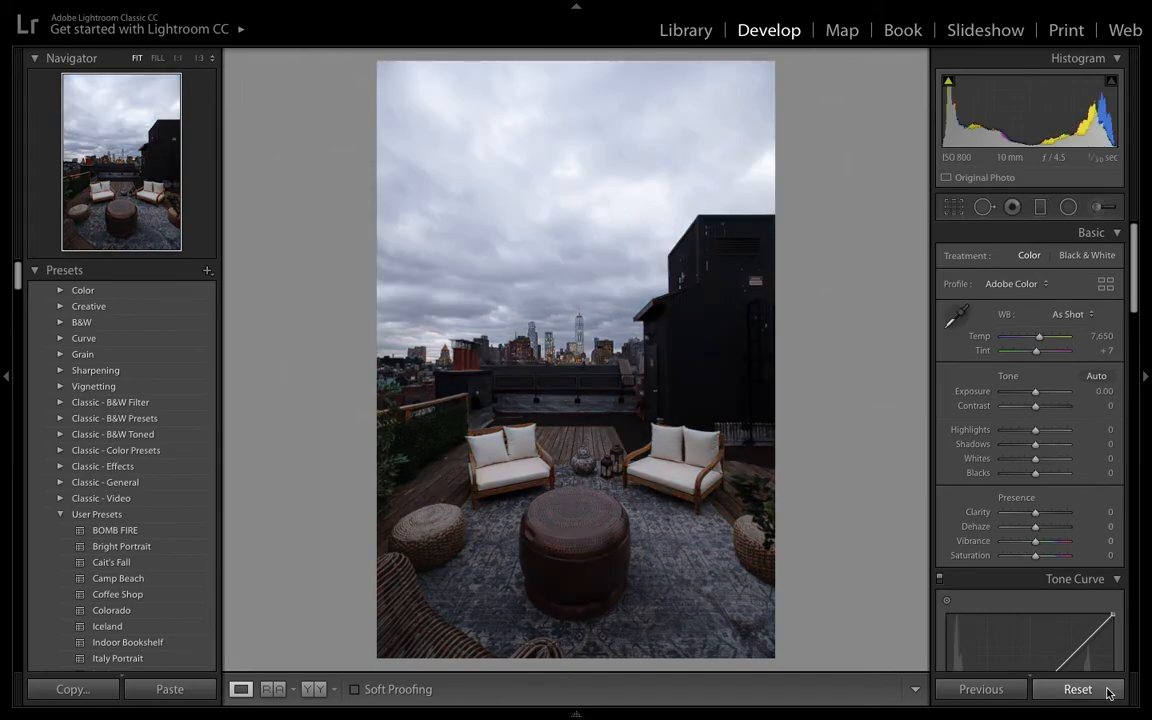
key(ctrl+z)
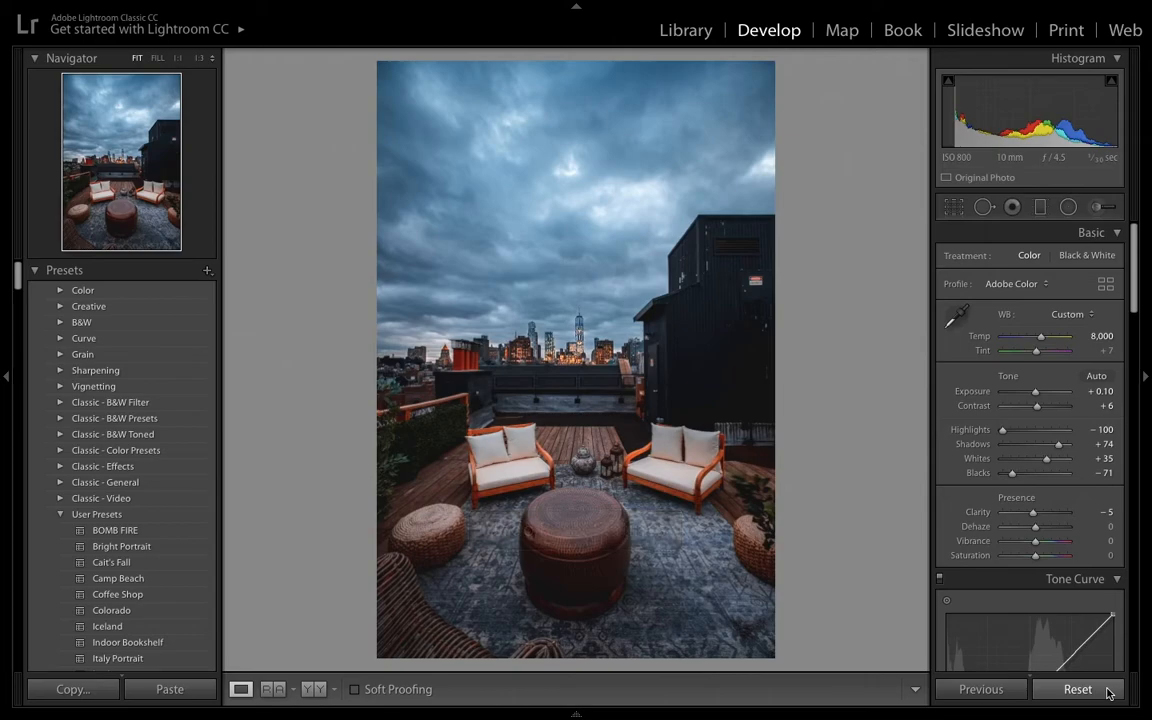
click(1107, 690)
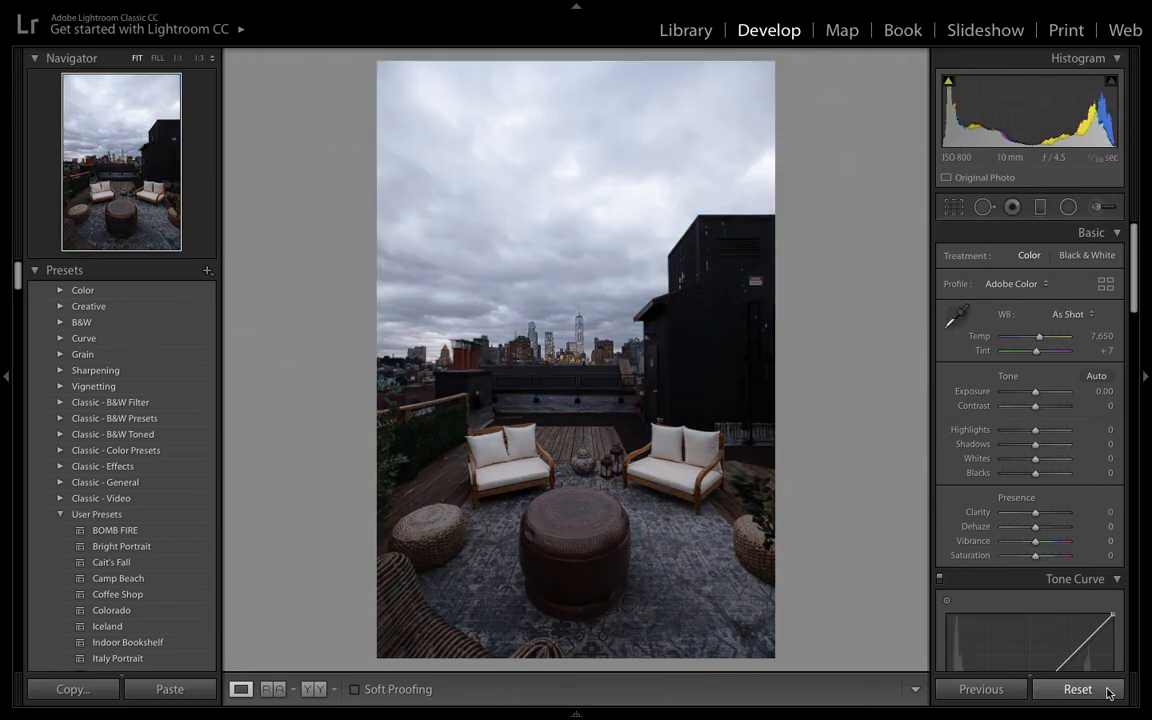
key(ctrl+z)
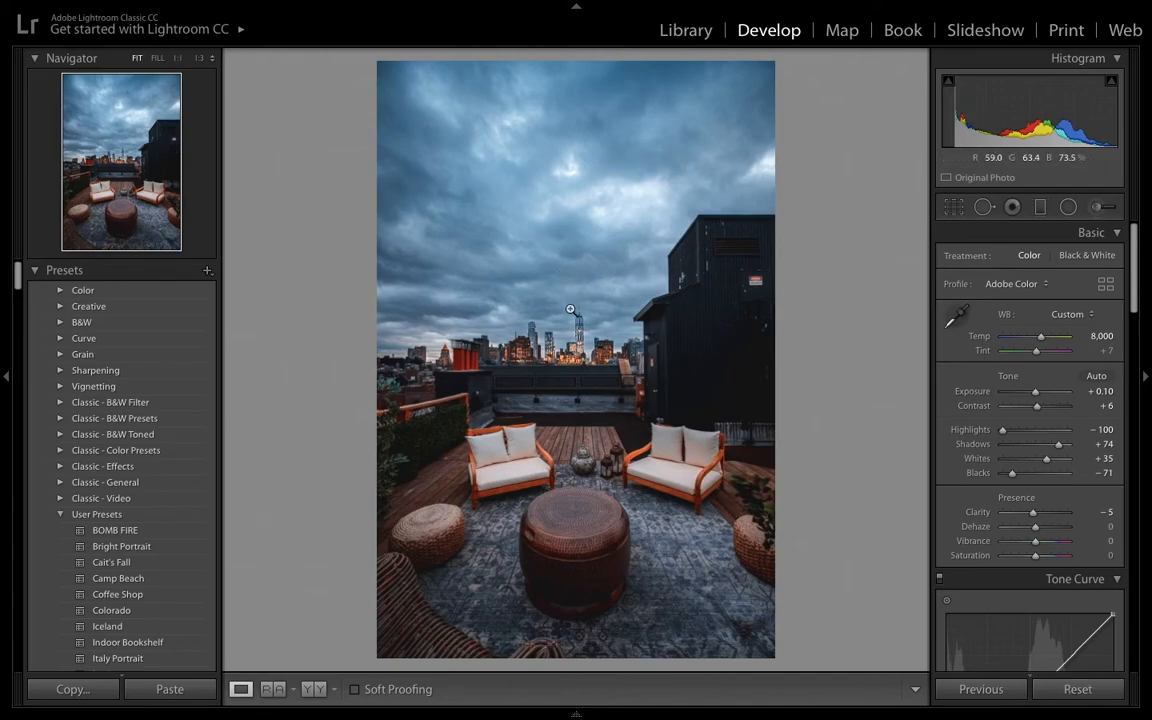
Examine the finished edit up close around the skyline and terrace seating
click(579, 335)
click(583, 338)
click(562, 352)
click(562, 351)
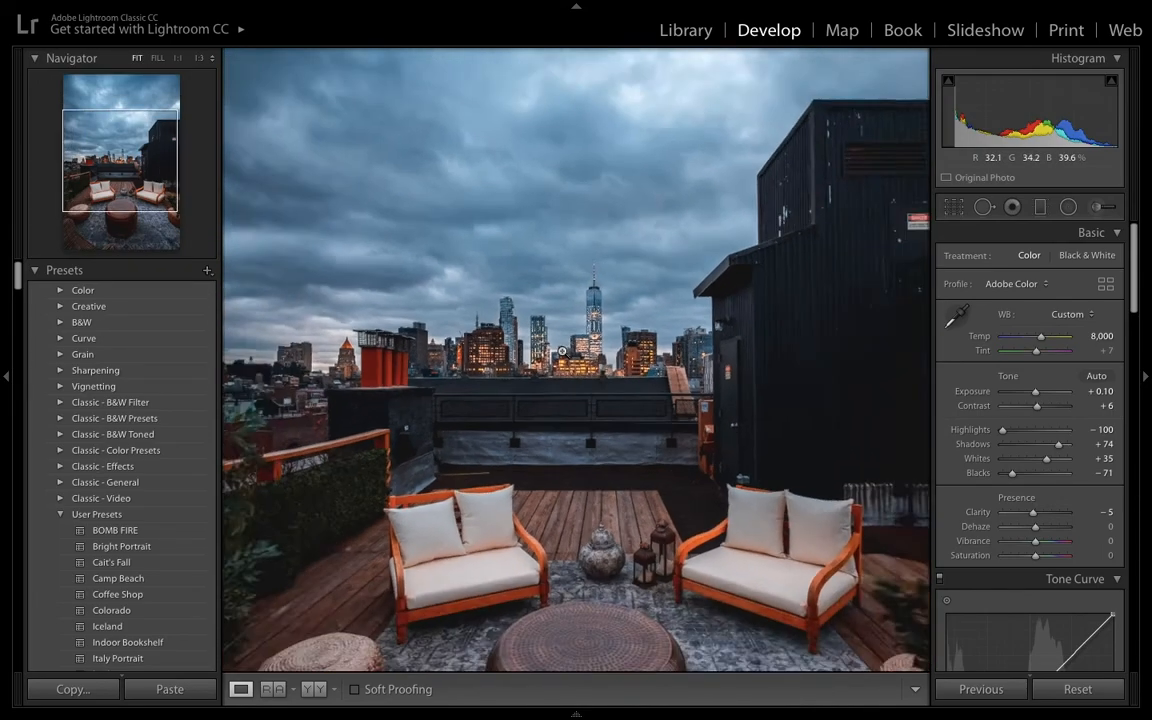